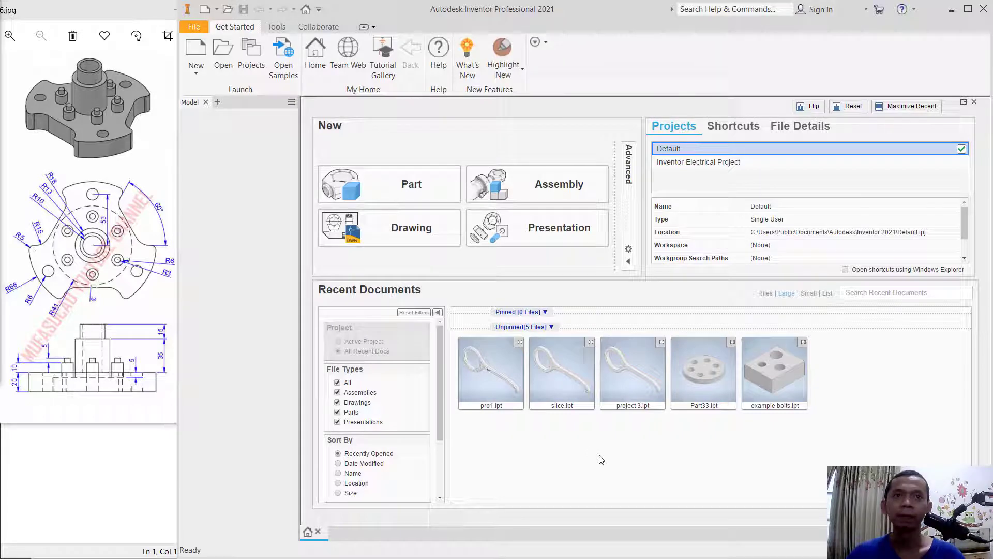
Create a new part from the metric Standard (mm).ipt template and start a 2D sketch on the top plane.
{"action": "left_click", "coordinate": [195, 50]}
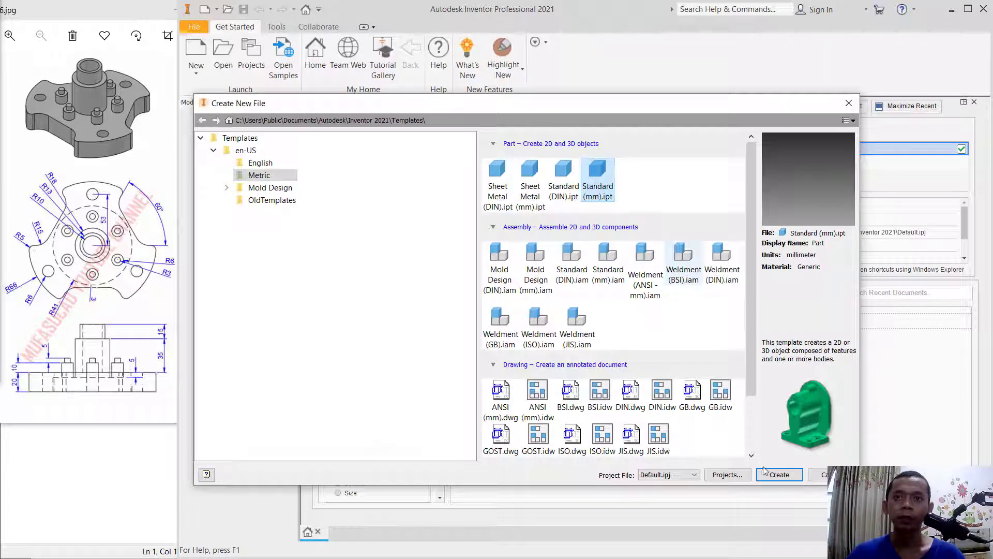
{"action": "left_click", "coordinate": [779, 474]}
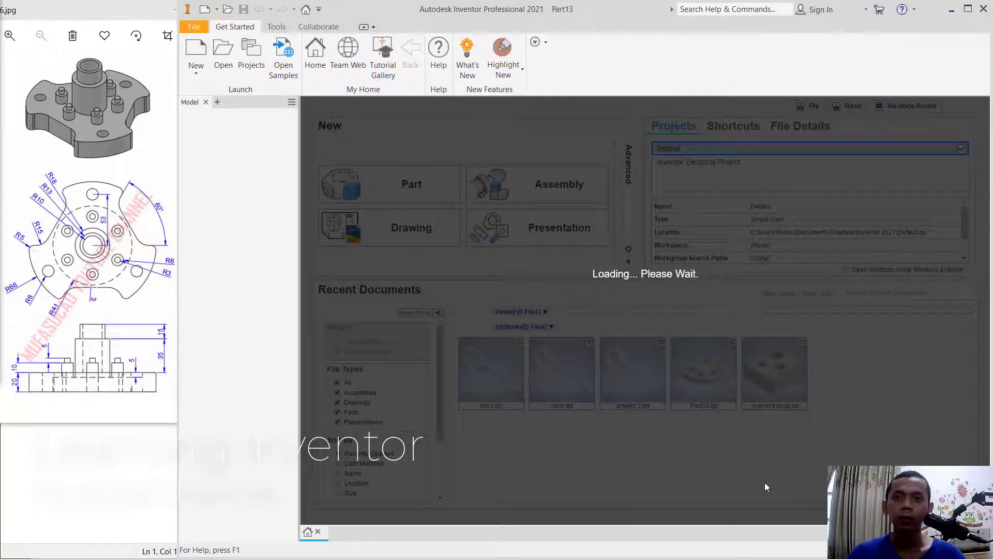
{"action": "left_click", "coordinate": [210, 44]}
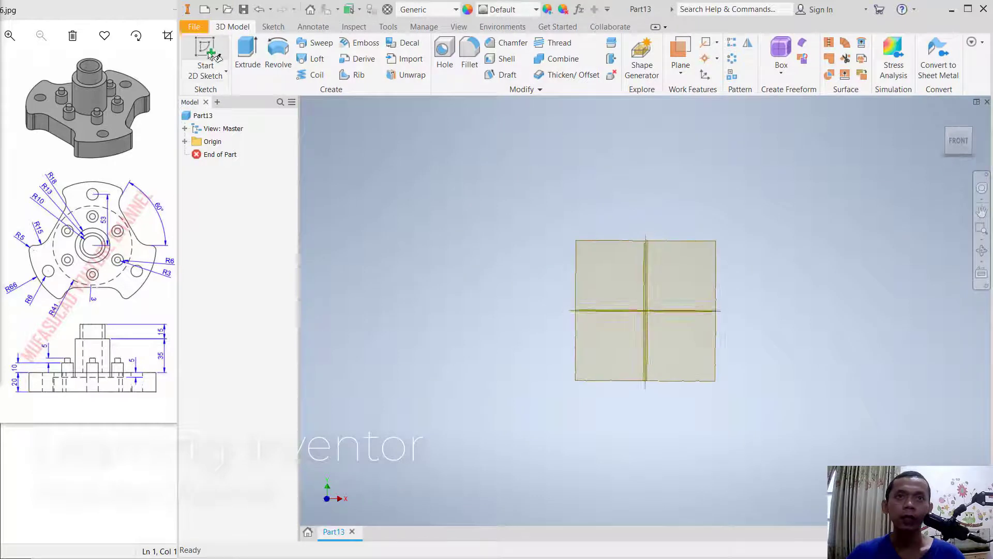
{"action": "left_click", "coordinate": [524, 309]}
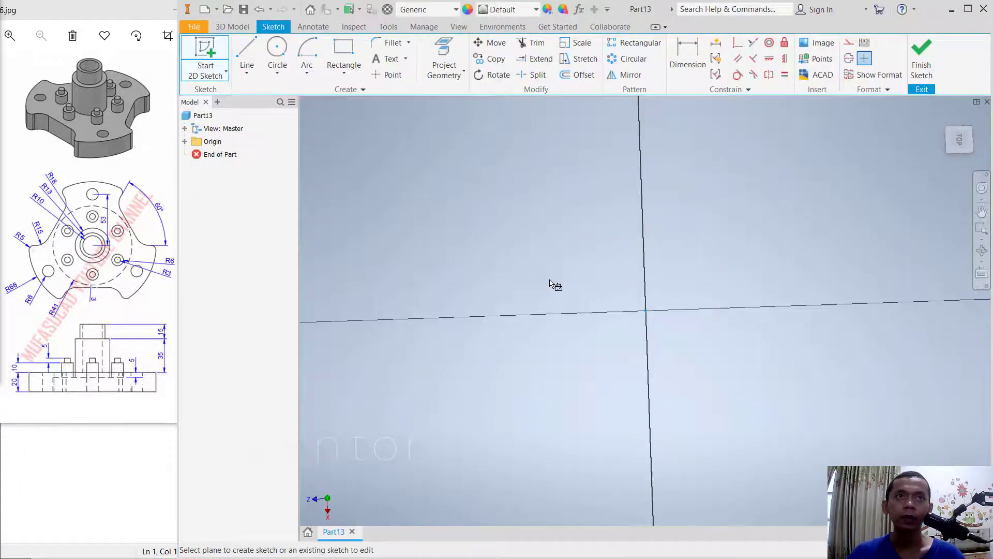
Draw two concentric circles centred on the origin with radii of 66 mm and 41 mm.
{"action": "left_click", "coordinate": [277, 49]}
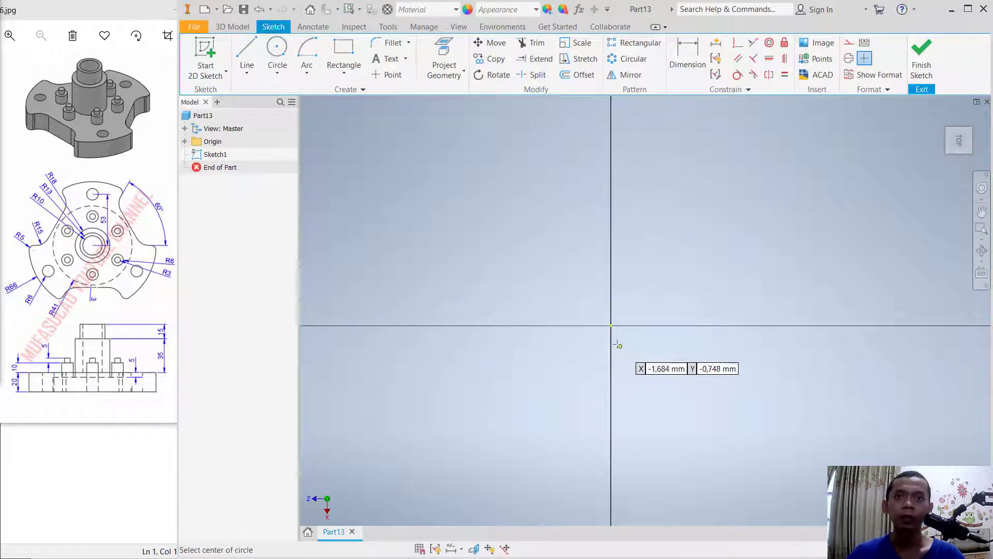
{"action": "left_click", "coordinate": [611, 326]}
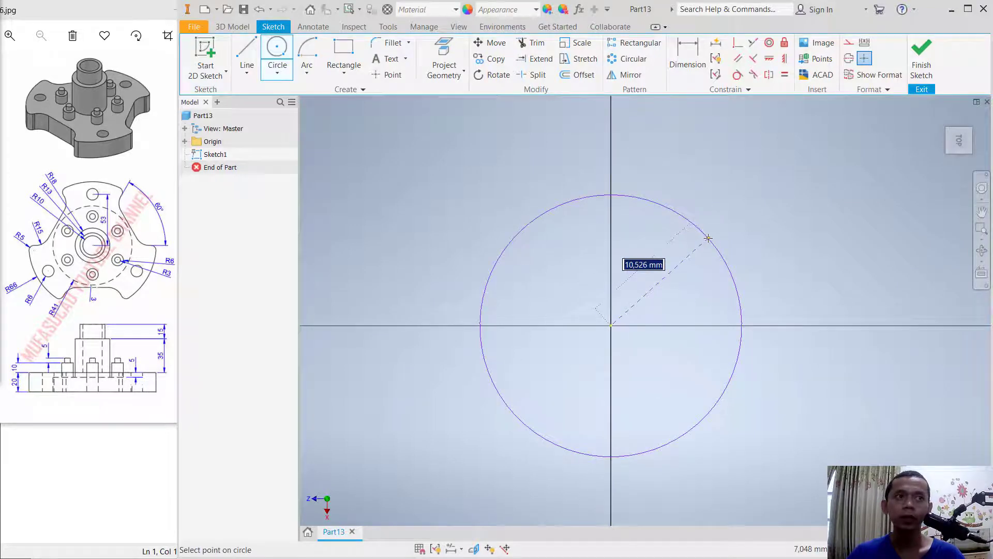
{"action": "type", "text": "6"}
{"action": "key", "text": "Return"}
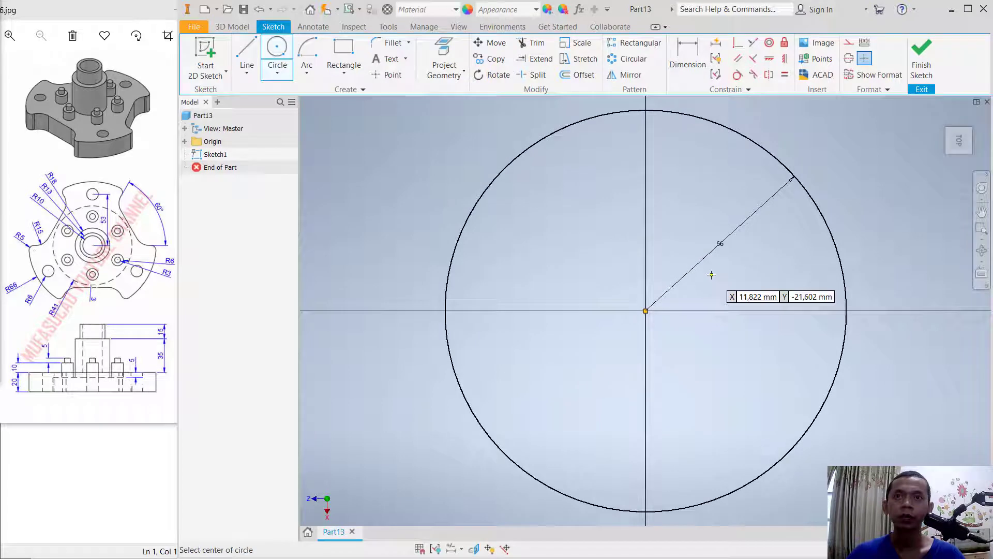
{"action": "left_click", "coordinate": [633, 315]}
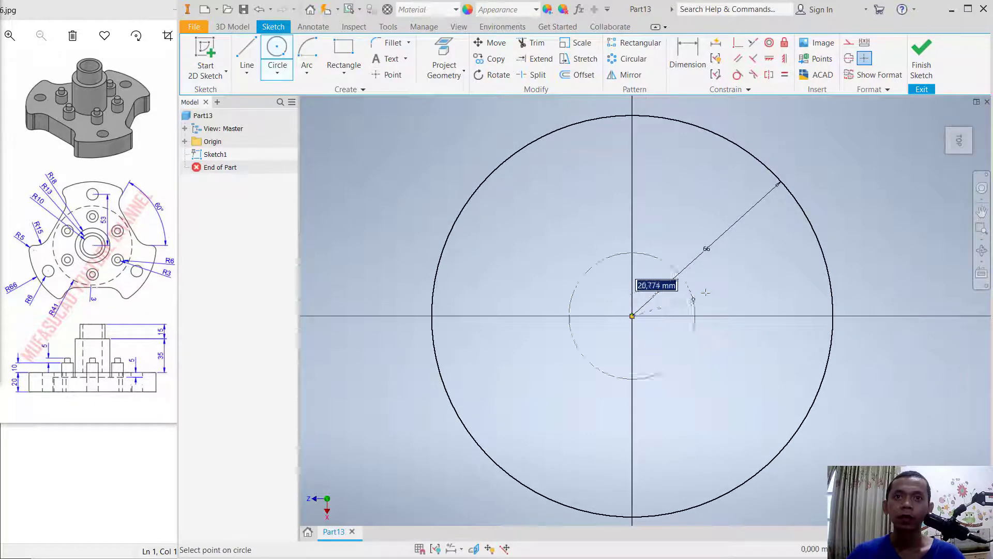
{"action": "type", "text": "41"}
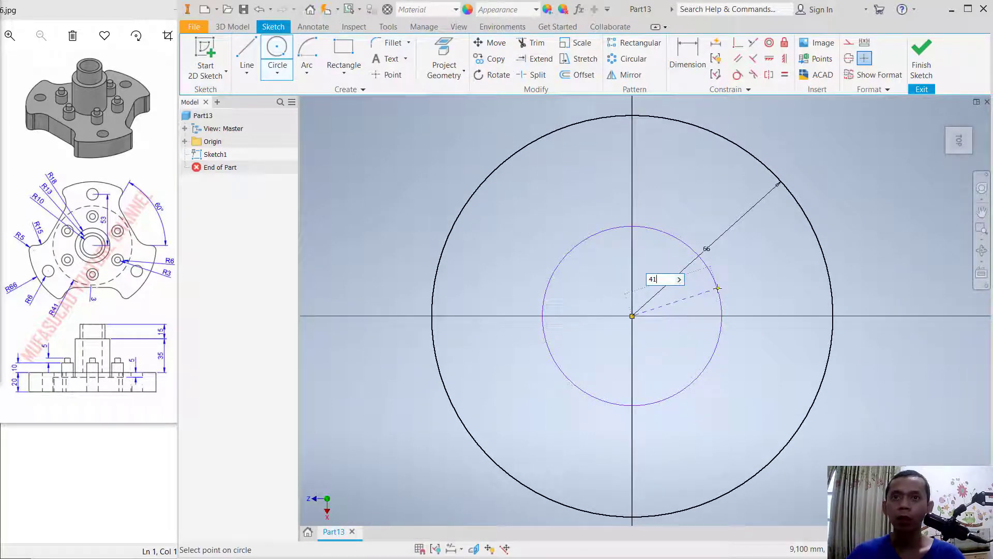
{"action": "key", "text": "Return"}
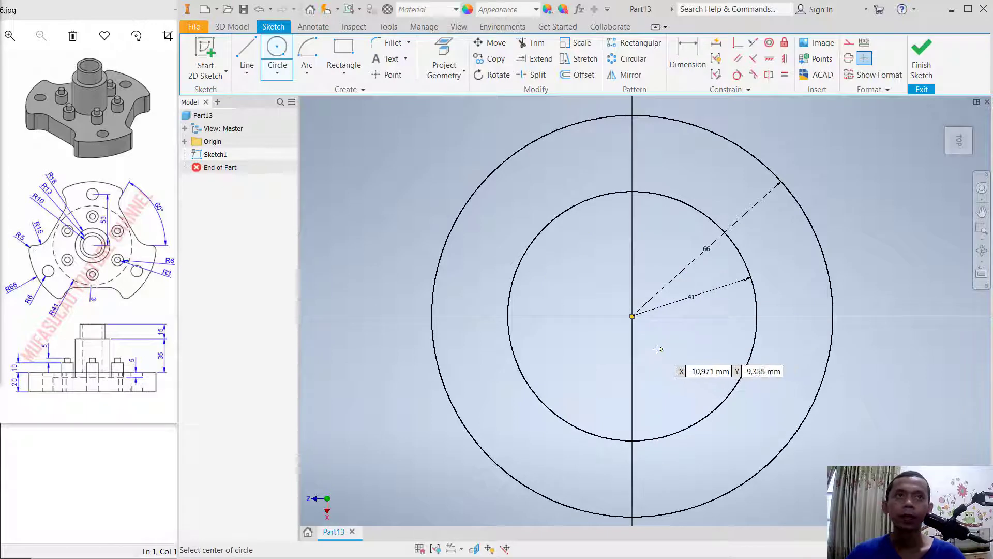
Draw a vertical line from the centre down to the inner circle and convert both the line and that circle to construction geometry.
{"action": "key", "text": "l"}
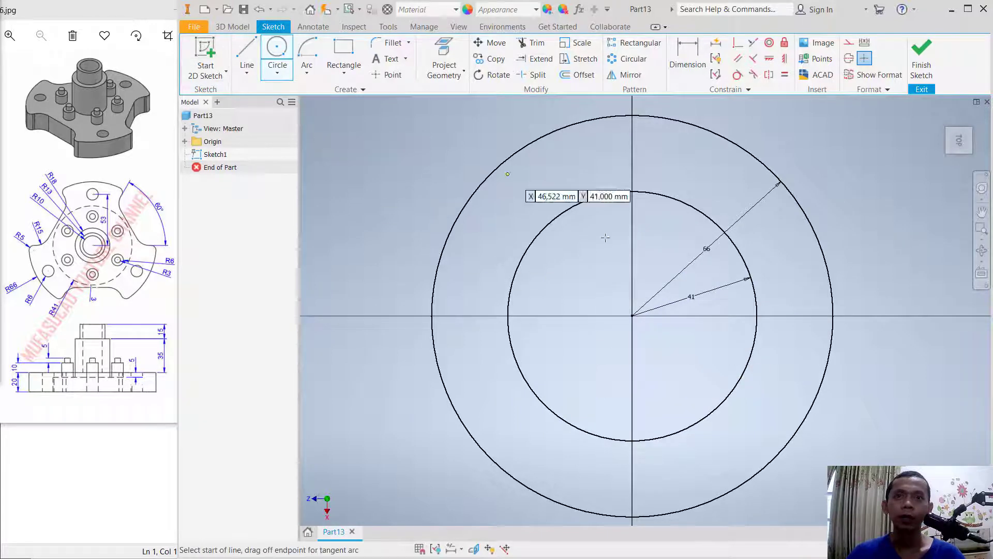
{"action": "left_click", "coordinate": [633, 315]}
{"action": "key", "text": "Escape"}
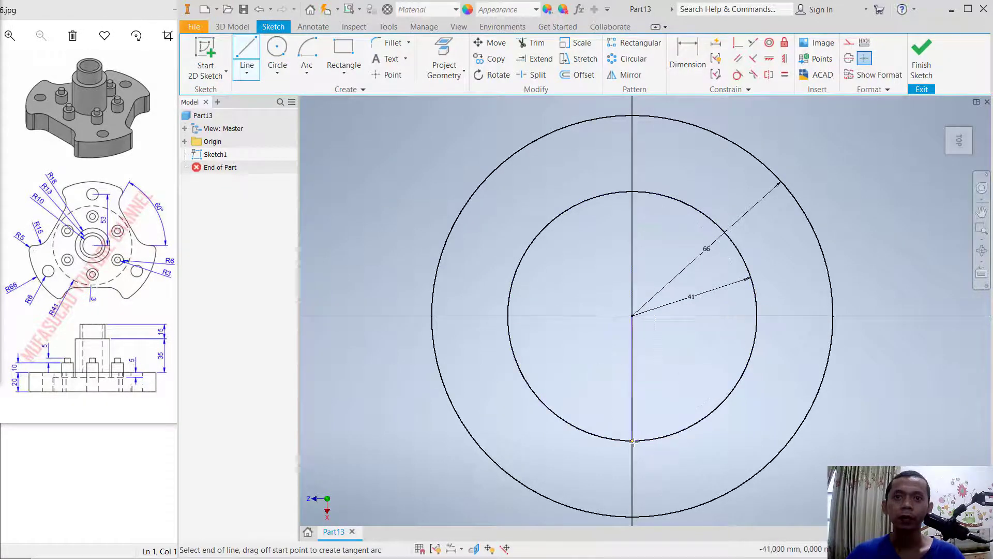
{"action": "left_click_drag", "start_coordinate": [701, 458], "coordinate": [615, 366]}
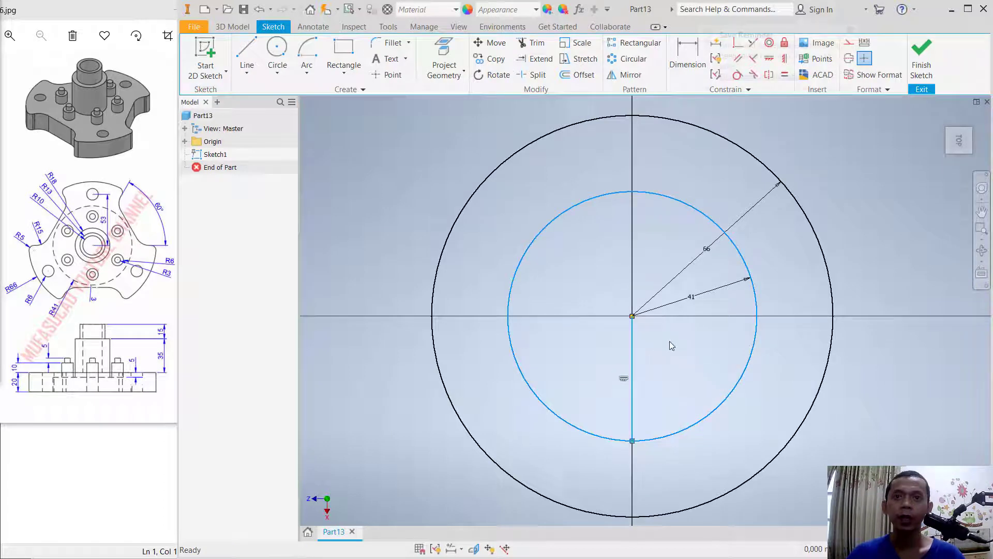
{"action": "right_click", "coordinate": [669, 341]}
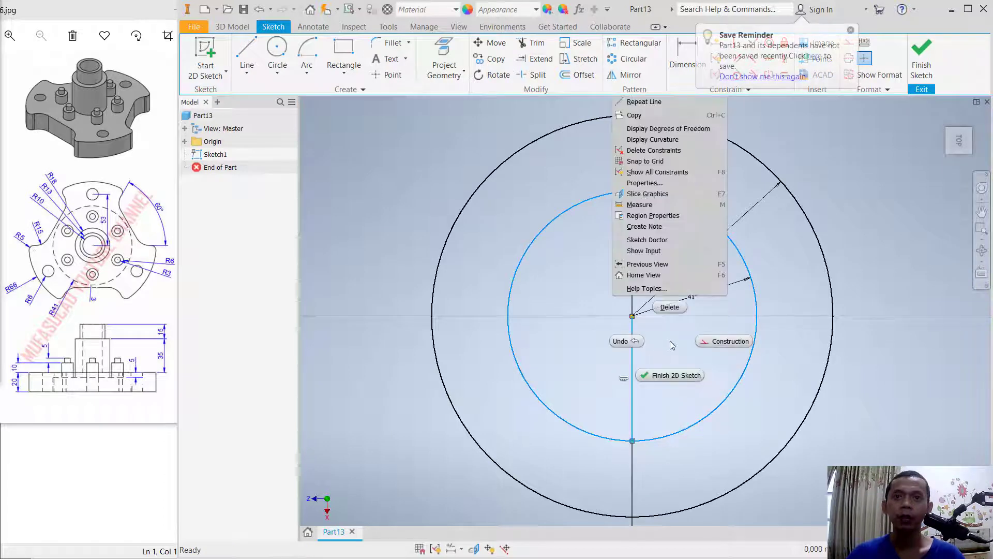
{"action": "left_click", "coordinate": [735, 341]}
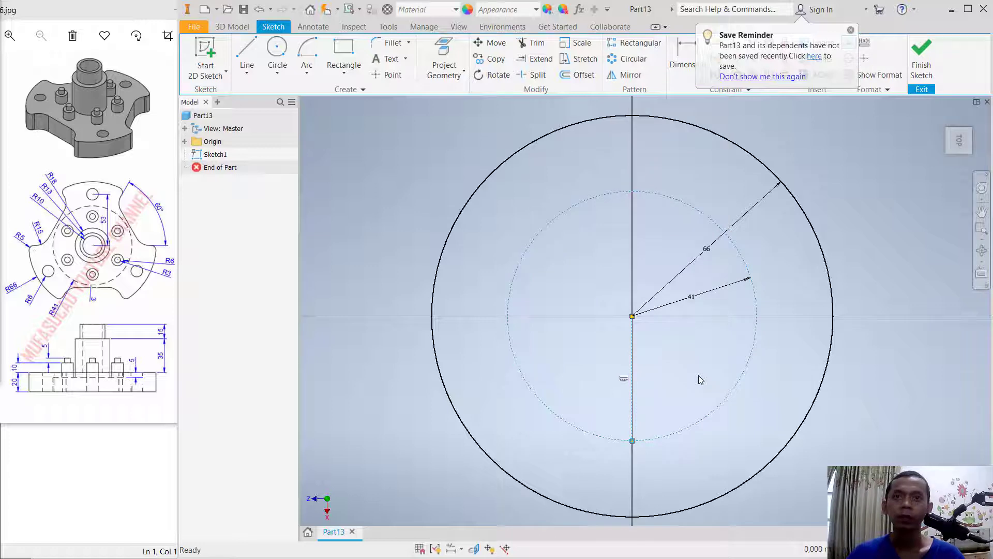
Draw two slanted lines from the centre to beyond the outer circle, one on each side of the vertical construction line.
{"action": "middle_click_drag", "start_coordinate": [679, 363], "coordinate": [672, 337]}
{"action": "left_click", "coordinate": [247, 62]}
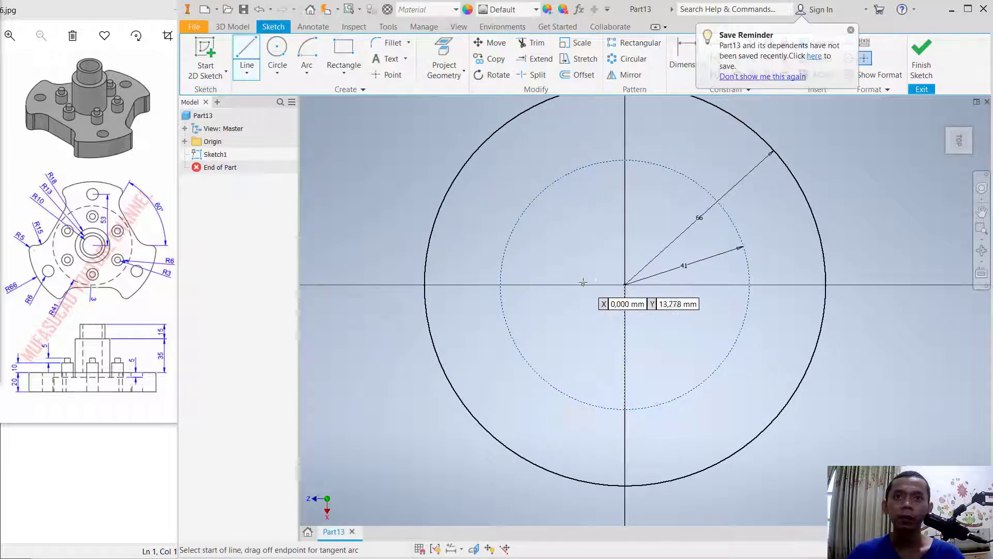
{"action": "left_click", "coordinate": [625, 285]}
{"action": "left_click", "coordinate": [486, 477]}
{"action": "key", "text": "Escape"}
{"action": "left_click", "coordinate": [247, 61]}
{"action": "left_click", "coordinate": [625, 284]}
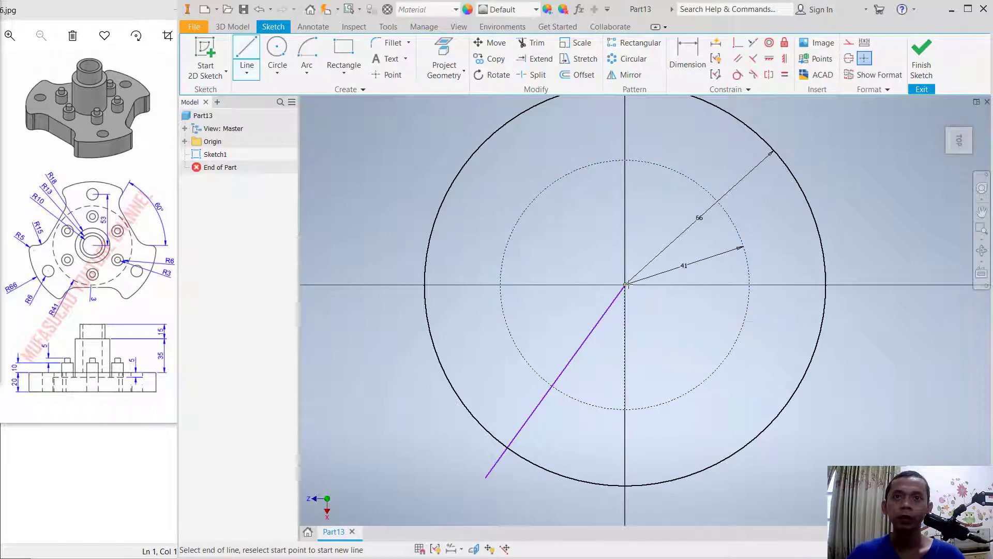
{"action": "left_click", "coordinate": [840, 460]}
{"action": "key", "text": "Escape"}
Dimension the right slanted line at 30° from the vertical construction line and the angle between both slanted lines at 60°.
{"action": "left_click", "coordinate": [699, 56]}
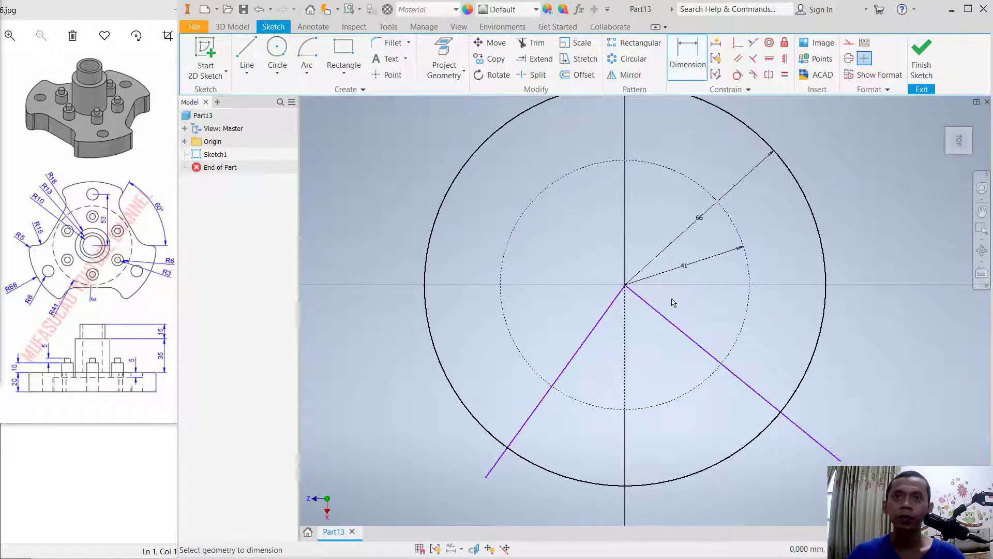
{"action": "left_click", "coordinate": [625, 351]}
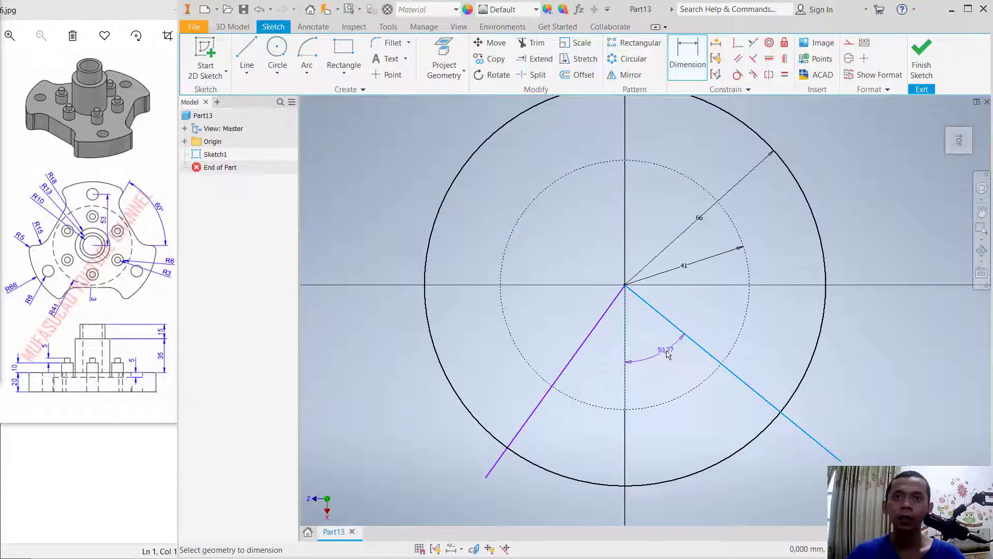
{"action": "left_click", "coordinate": [665, 352]}
{"action": "type", "text": "30"}
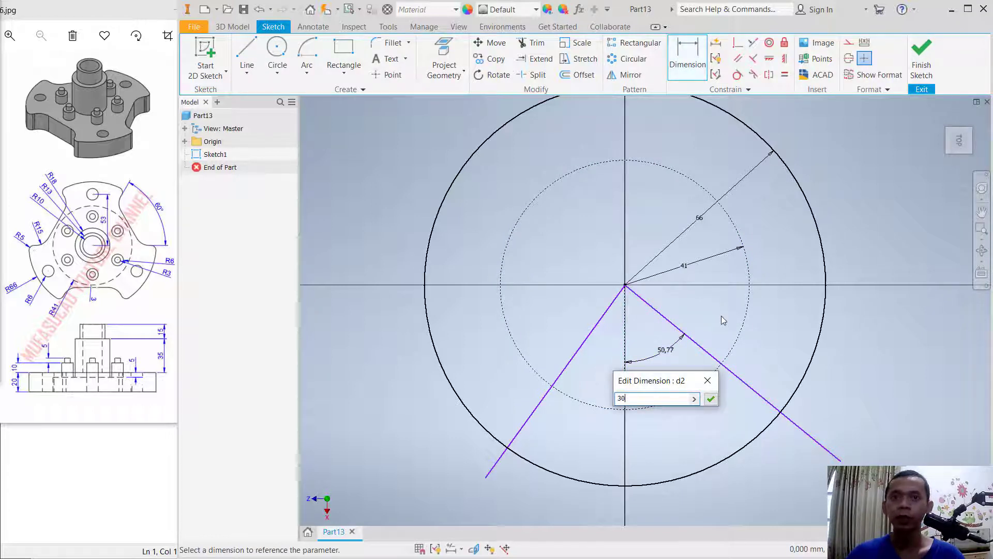
{"action": "key", "text": "Return"}
{"action": "left_click", "coordinate": [671, 372]}
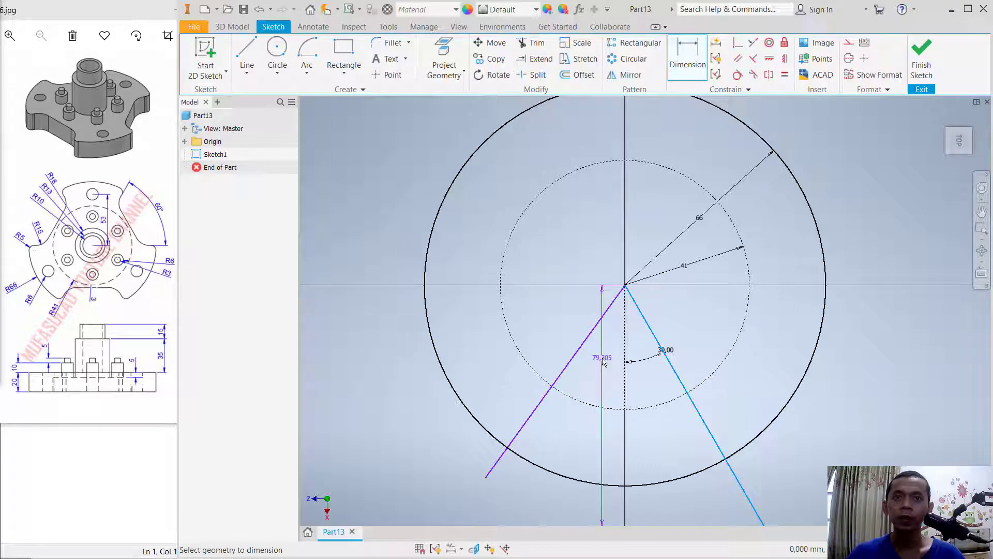
{"action": "left_click", "coordinate": [582, 344]}
{"action": "left_click", "coordinate": [600, 381]}
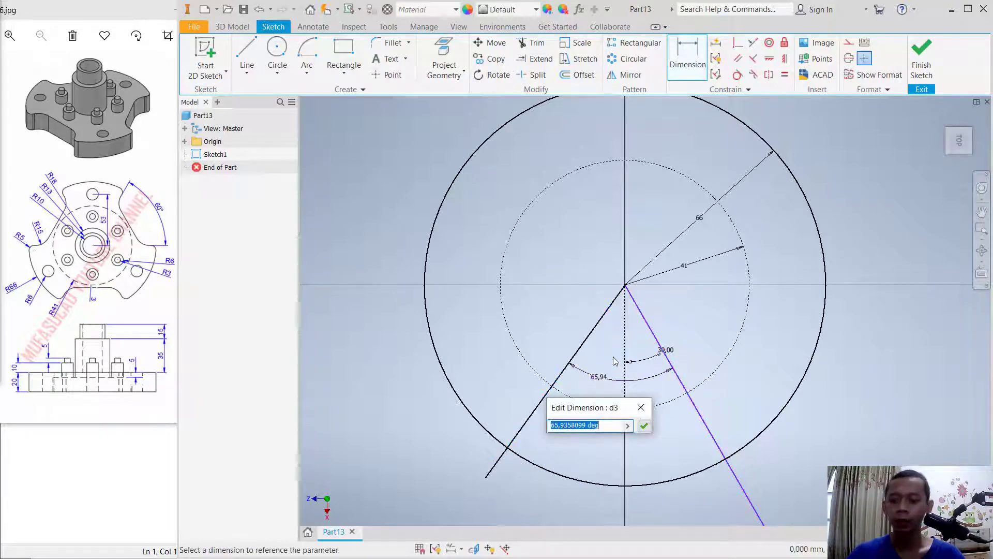
{"action": "type", "text": "60"}
{"action": "key", "text": "Return"}
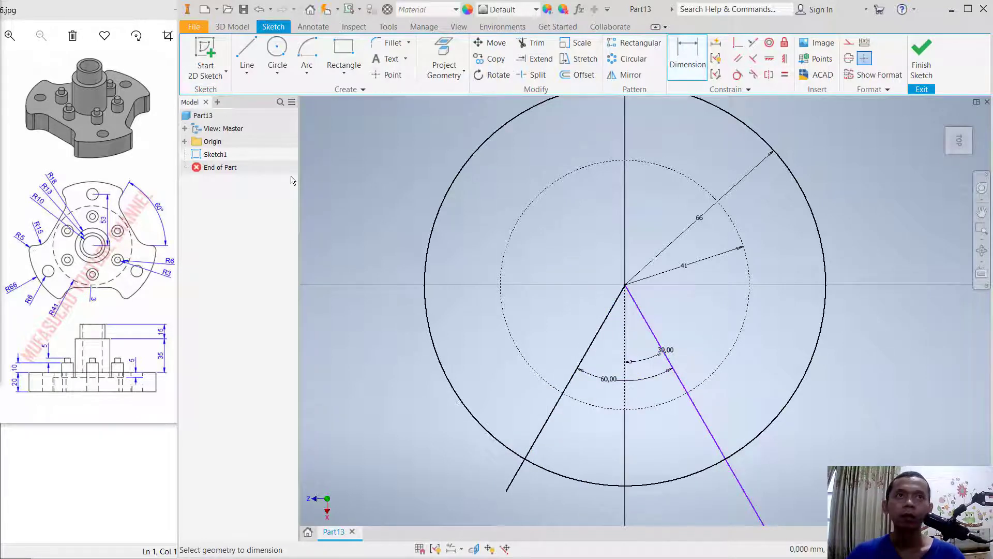
Draw a horizontal line about 65 mm long across both slanted lines, just below the construction circle, and dimension it 44 mm from the centre.
{"action": "left_click", "coordinate": [246, 61]}
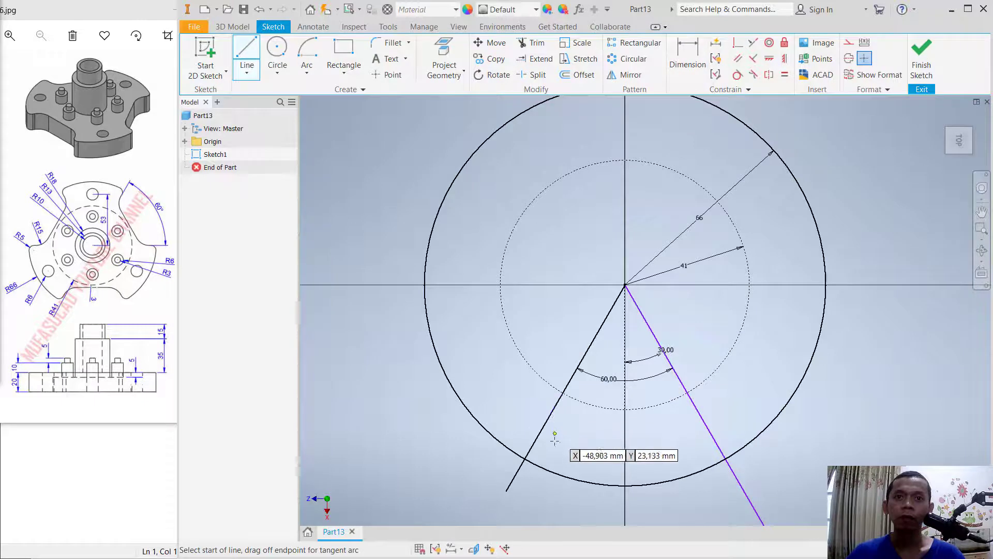
{"action": "left_click", "coordinate": [531, 420]}
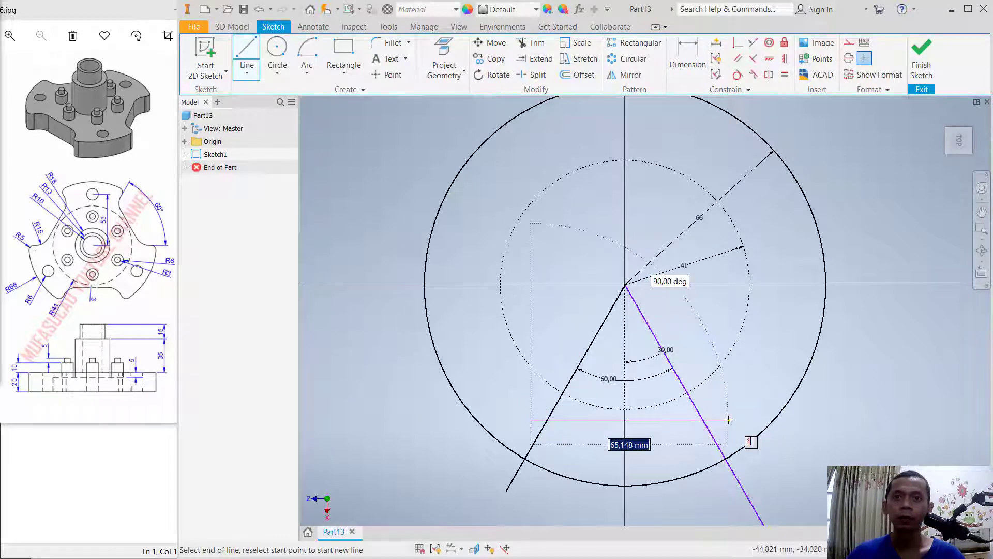
{"action": "left_click", "coordinate": [734, 410]}
{"action": "key", "text": "Escape"}
{"action": "key", "text": "d"}
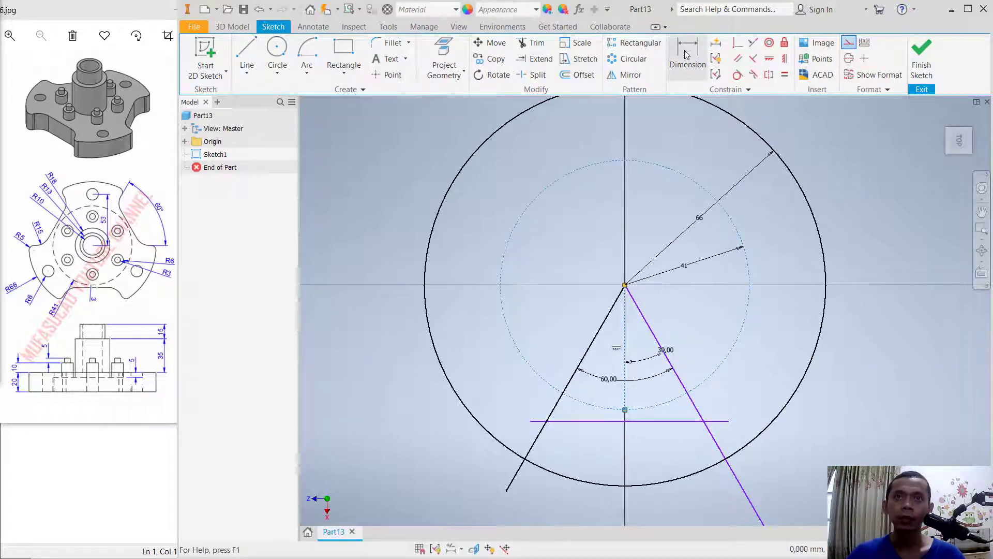
{"action": "left_click", "coordinate": [666, 421]}
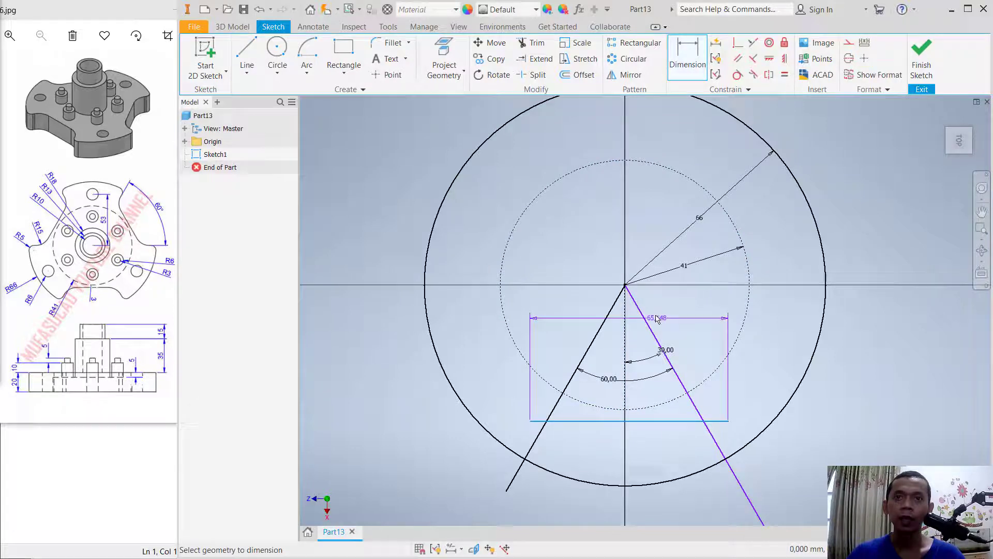
{"action": "left_click", "coordinate": [763, 341]}
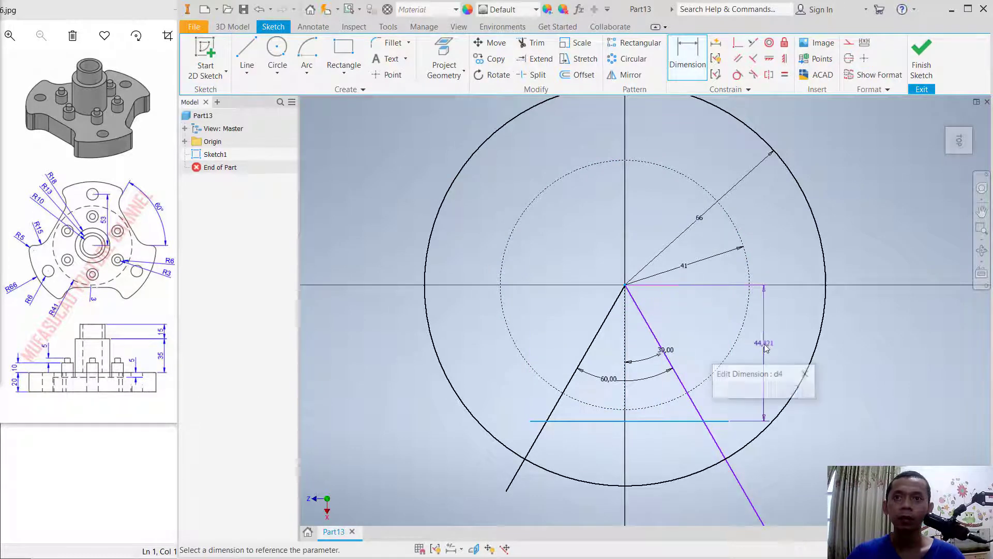
{"action": "type", "text": "44"}
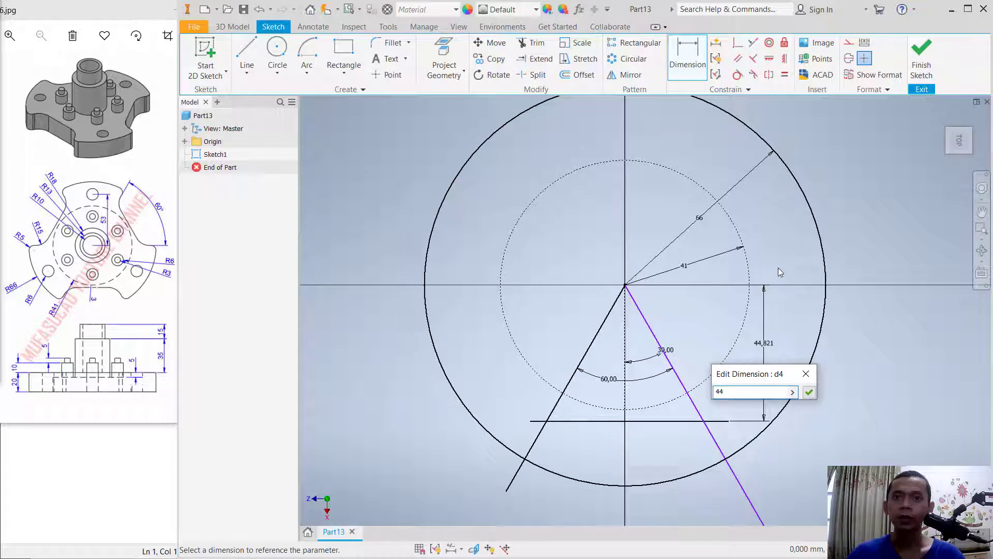
{"action": "key", "text": "Return"}
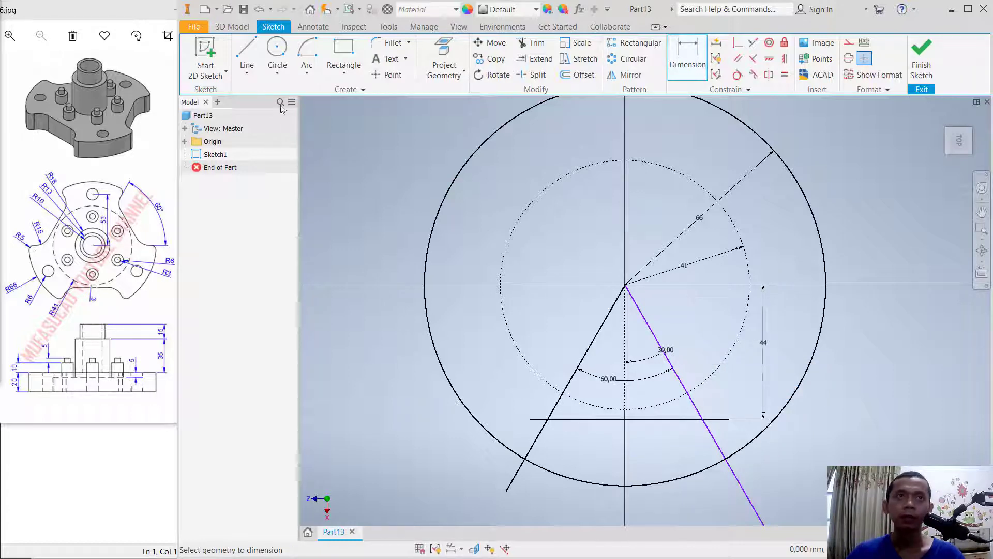
Trim the outer arc between the slanted lines and all excess line ends, leaving a three-sided notch in the outer circle.
{"action": "left_click", "coordinate": [531, 42]}
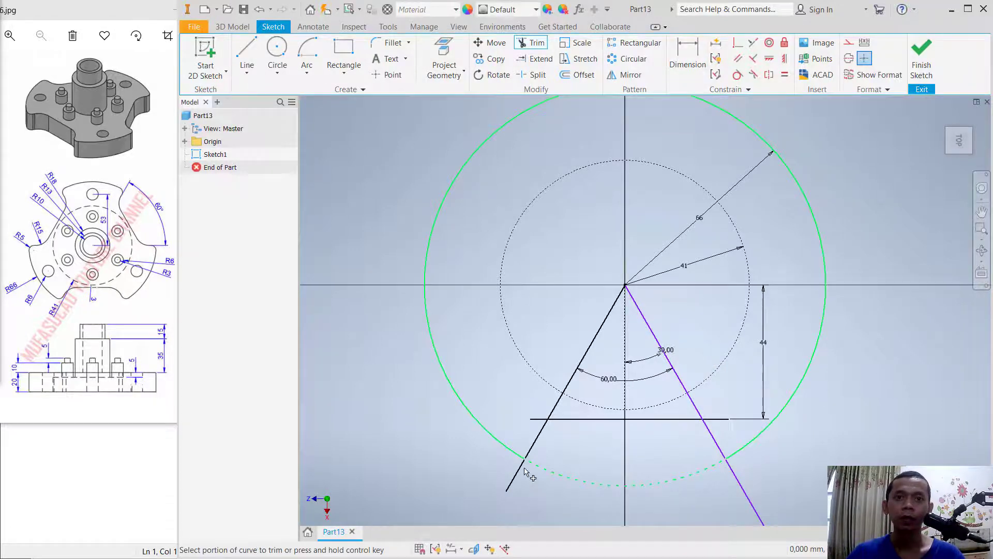
{"action": "left_click", "coordinate": [515, 475]}
{"action": "left_click", "coordinate": [747, 497]}
{"action": "left_click", "coordinate": [678, 481]}
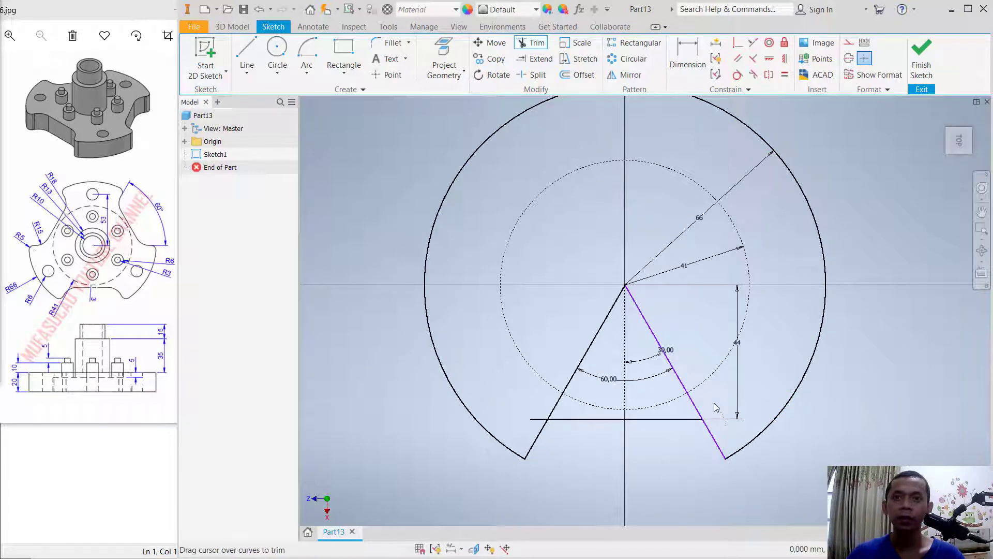
{"action": "left_click", "coordinate": [694, 406]}
{"action": "left_click", "coordinate": [566, 394]}
{"action": "mouse_move", "coordinate": [572, 343]}
{"action": "left_mouse_down"}
{"action": "mouse_move", "coordinate": [649, 361]}
{"action": "mouse_move", "coordinate": [675, 346]}
{"action": "left_mouse_up"}
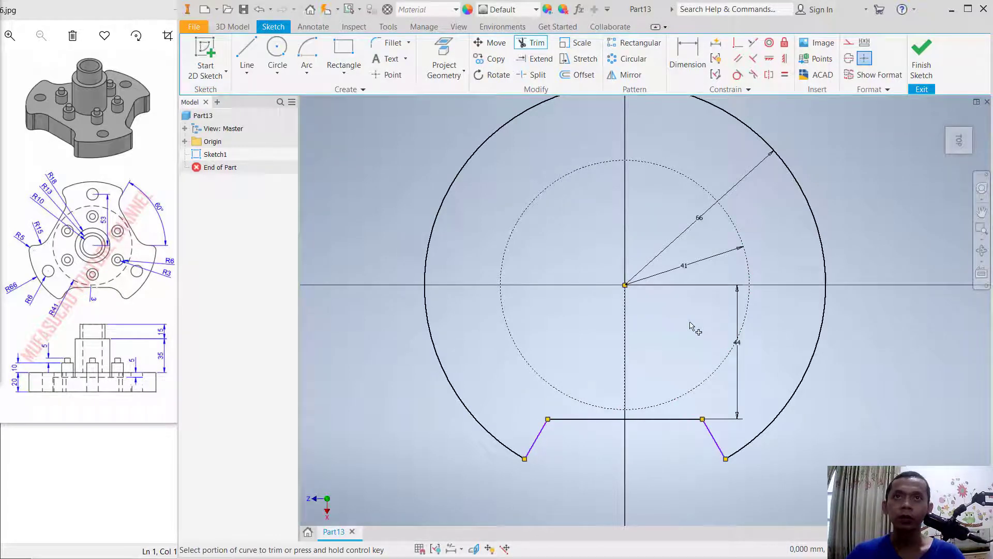
Create a circular pattern of the three notch lines around the sketch centre with 3 instances over 360°.
{"action": "left_click", "coordinate": [633, 59]}
{"action": "left_click_drag", "start_coordinate": [721, 404], "coordinate": [540, 438]}
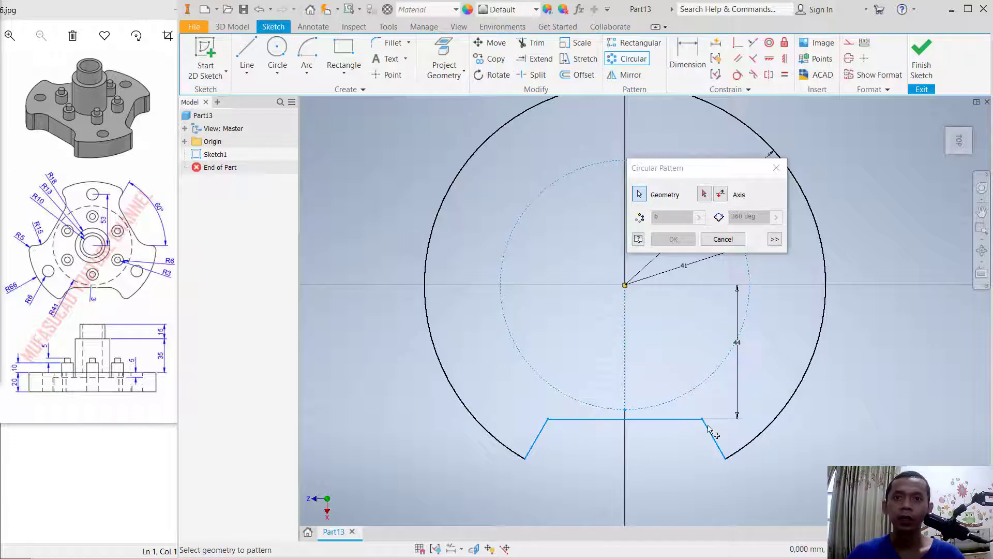
{"action": "left_click", "coordinate": [705, 194]}
{"action": "left_click_drag", "start_coordinate": [647, 172], "coordinate": [792, 150]}
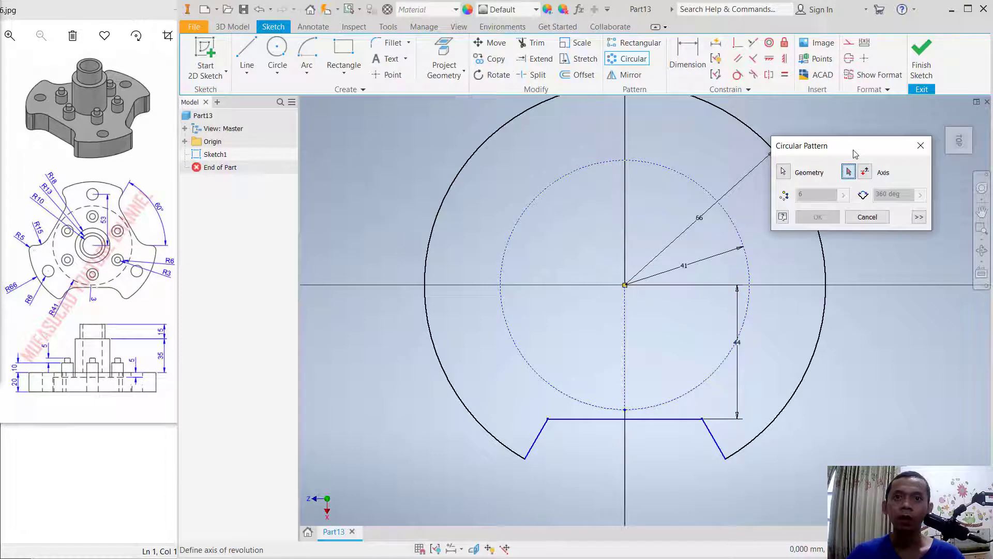
{"action": "left_click", "coordinate": [626, 285]}
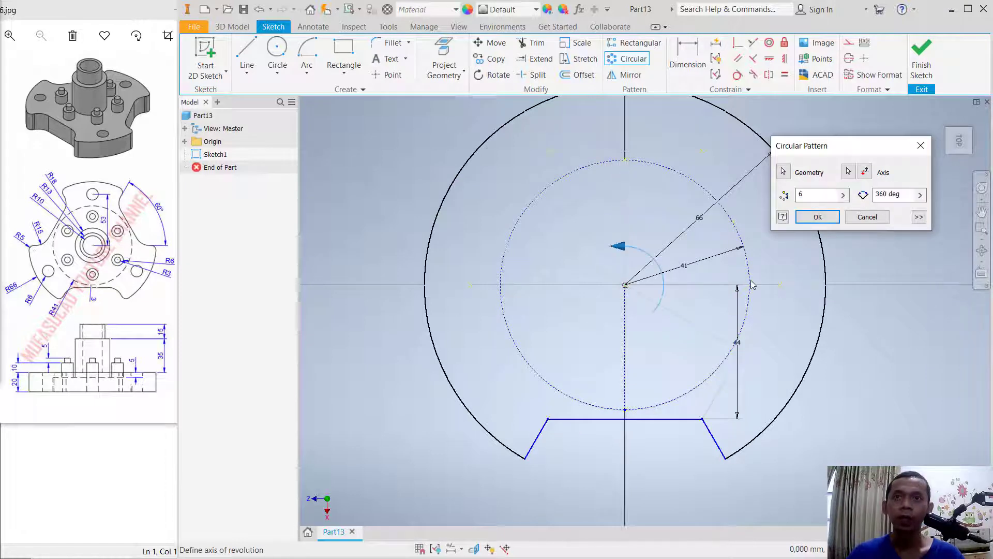
{"action": "left_click", "coordinate": [806, 195]}
{"action": "type", "text": "3"}
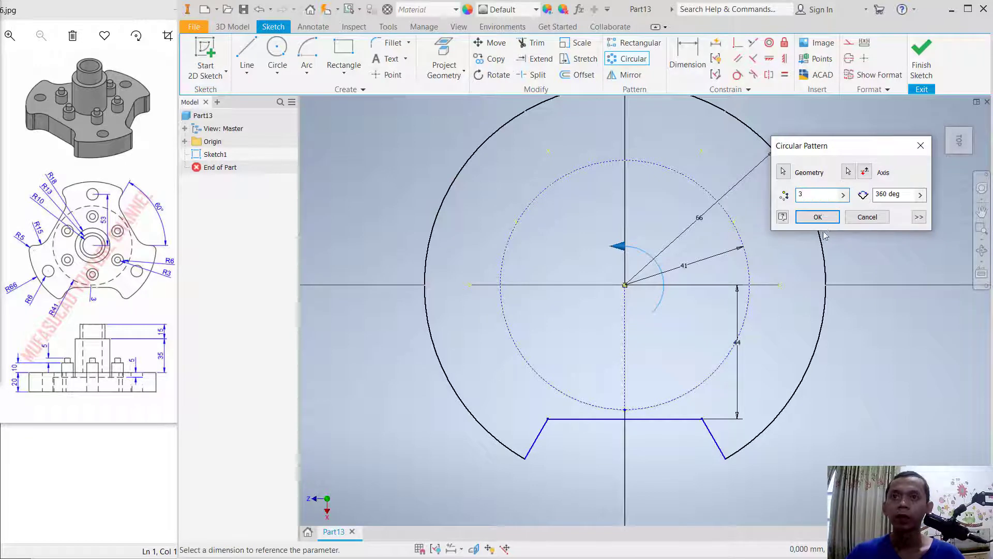
{"action": "left_click", "coordinate": [823, 218]}
{"action": "left_click_drag", "start_coordinate": [750, 202], "coordinate": [732, 245]}
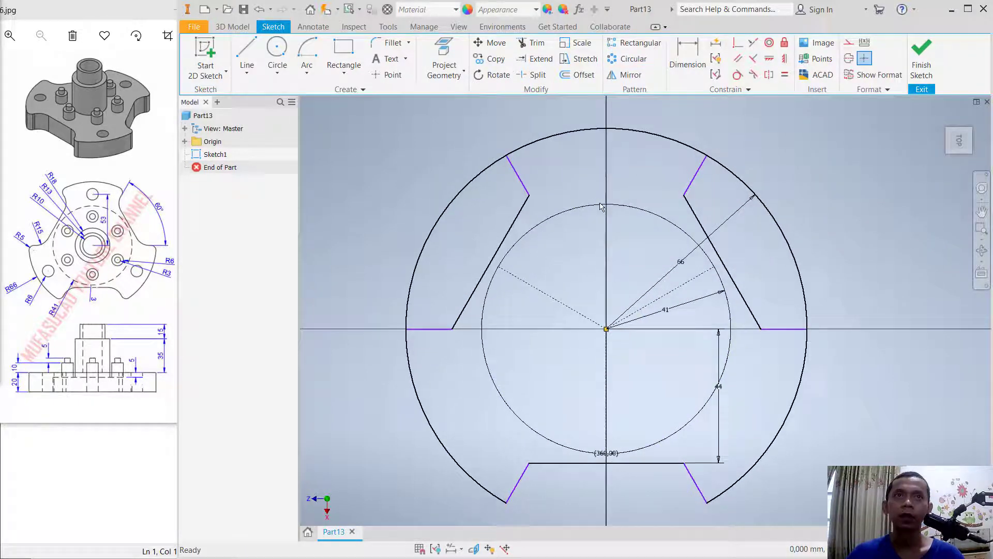
Trim the outer circle's arcs across the two patterned notches to leave a three-lobed outline.
{"action": "left_click", "coordinate": [534, 46]}
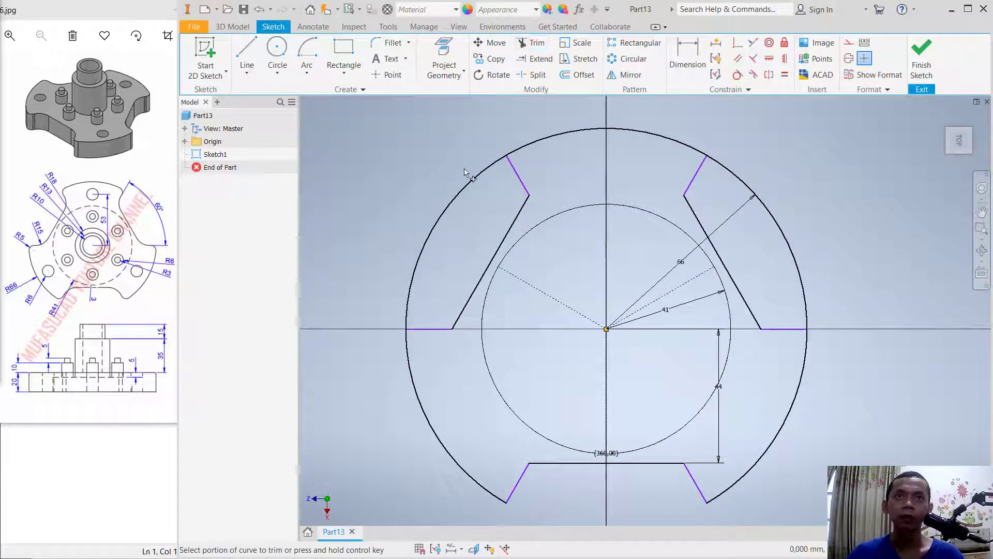
{"action": "left_click", "coordinate": [469, 182]}
{"action": "left_click", "coordinate": [772, 214]}
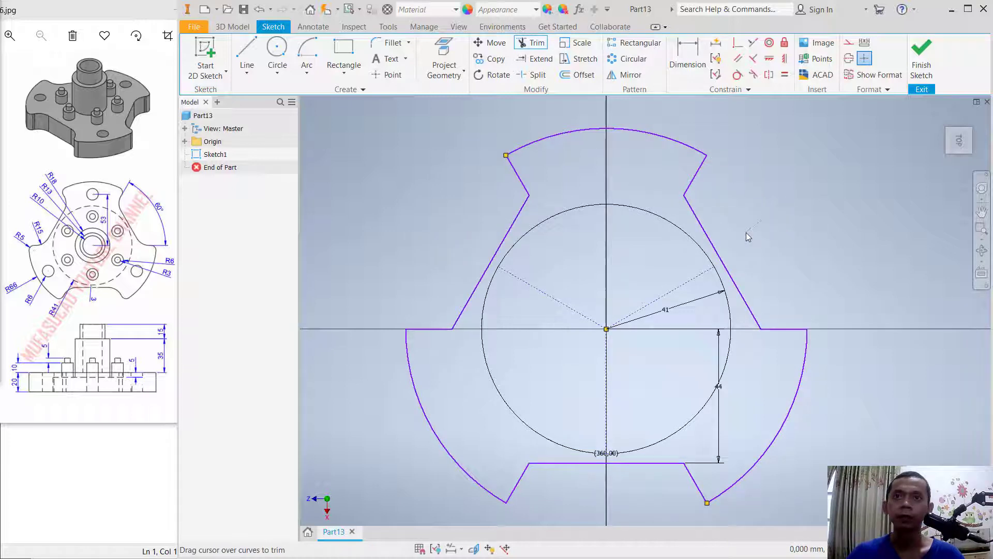
Draw a 6 mm radius circle on the vertical axis, about 36 mm above the sketch centre.
{"action": "left_click", "coordinate": [277, 52]}
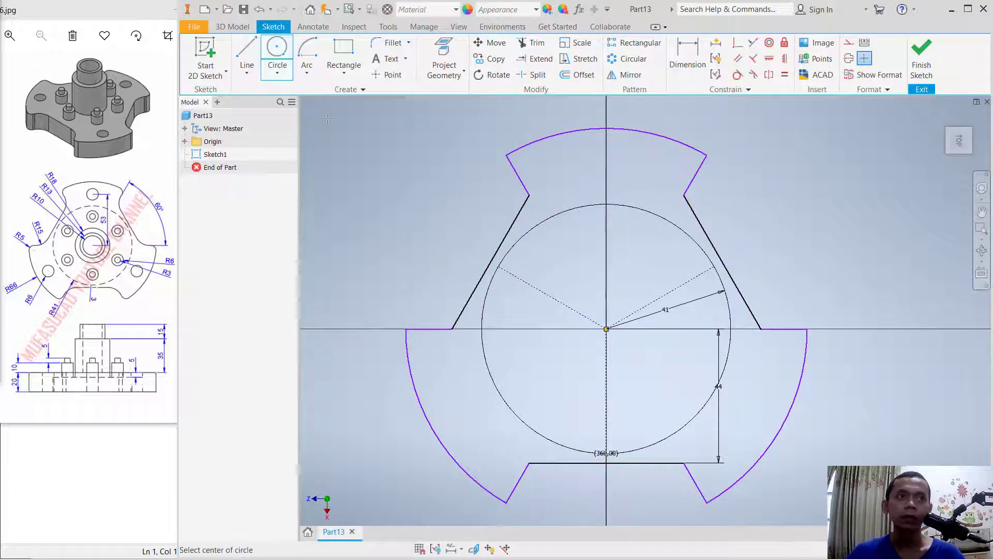
{"action": "left_click", "coordinate": [606, 219]}
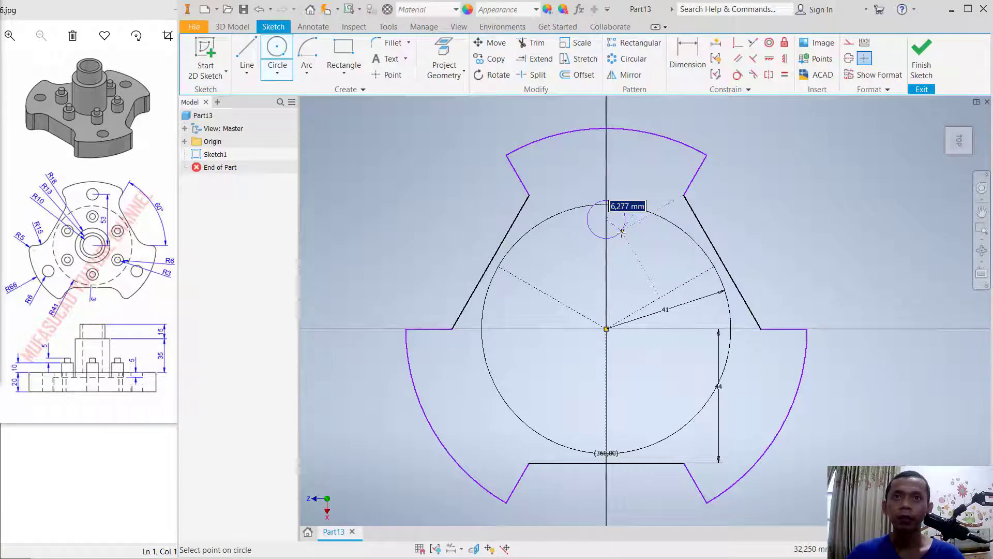
{"action": "type", "text": "6"}
{"action": "key", "text": "Return"}
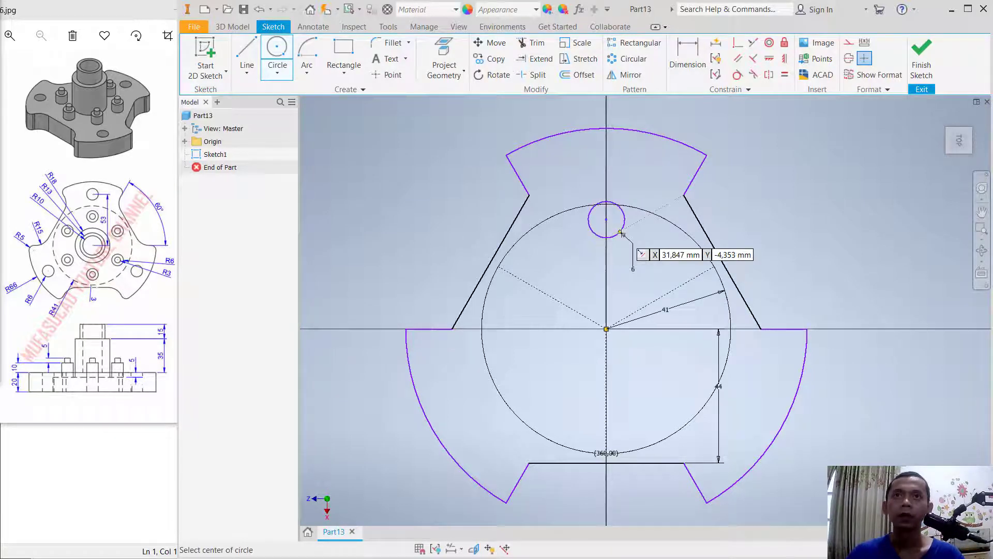
Dimension the small circle's centre at 53 mm from the sketch centre.
{"action": "left_click", "coordinate": [679, 78]}
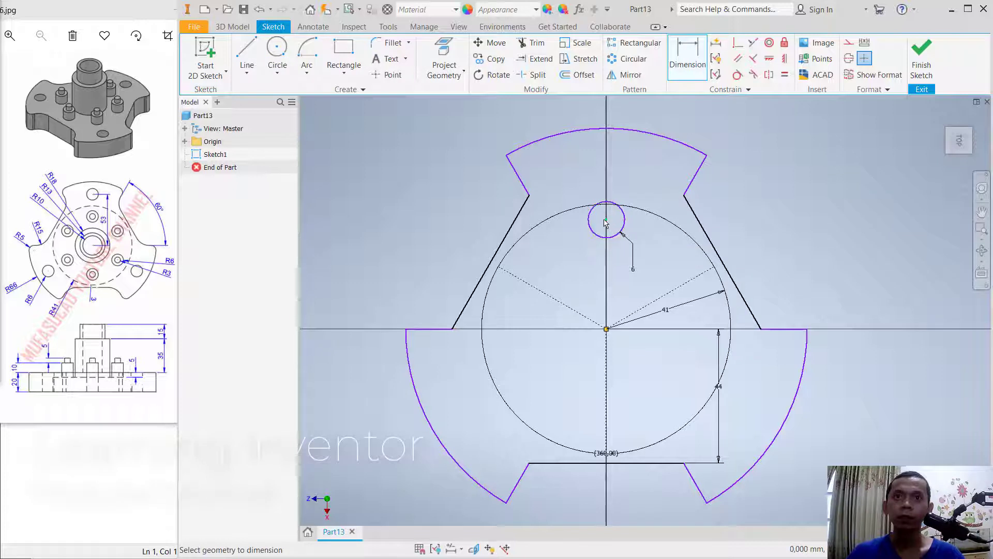
{"action": "left_click", "coordinate": [607, 329]}
{"action": "left_click", "coordinate": [606, 220]}
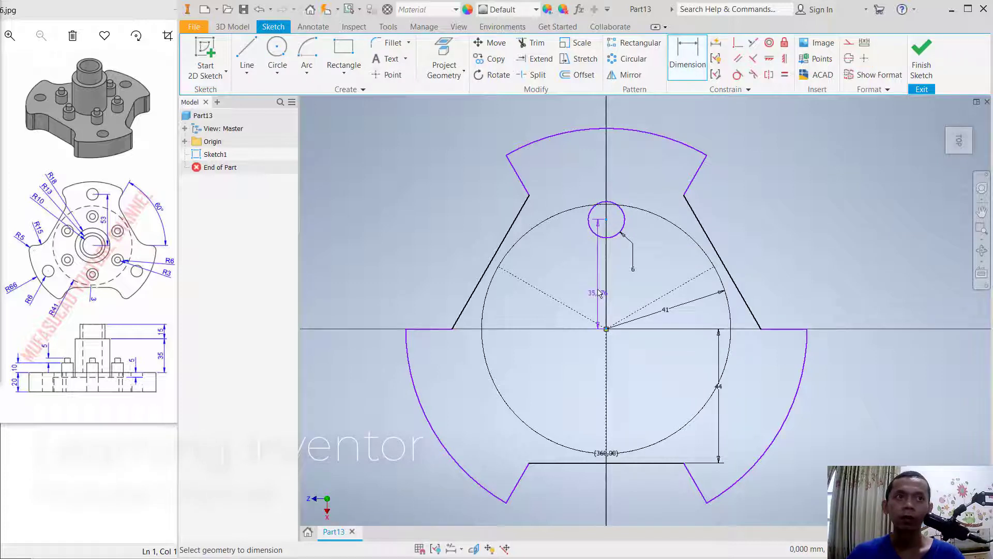
{"action": "left_click", "coordinate": [573, 275]}
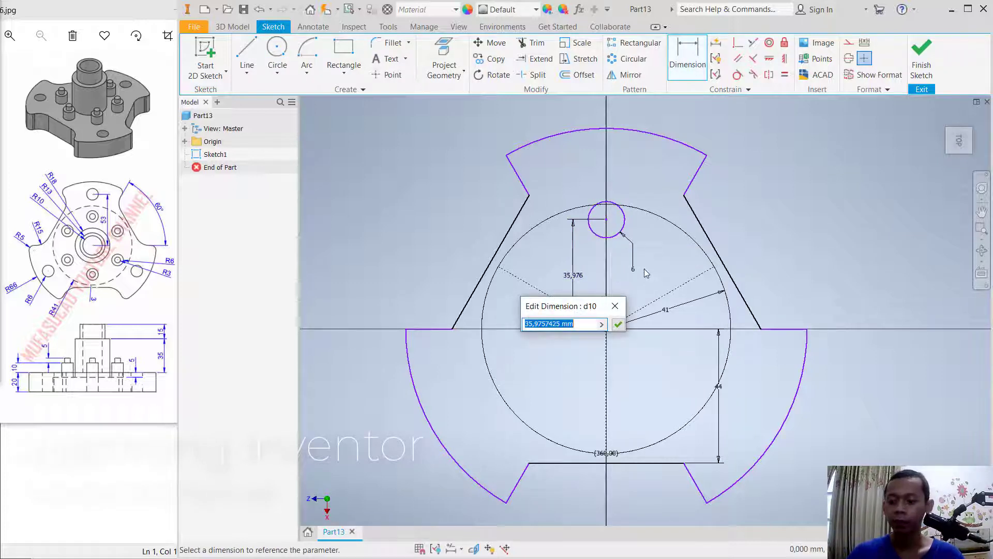
{"action": "type", "text": "53"}
{"action": "key", "text": "Return"}
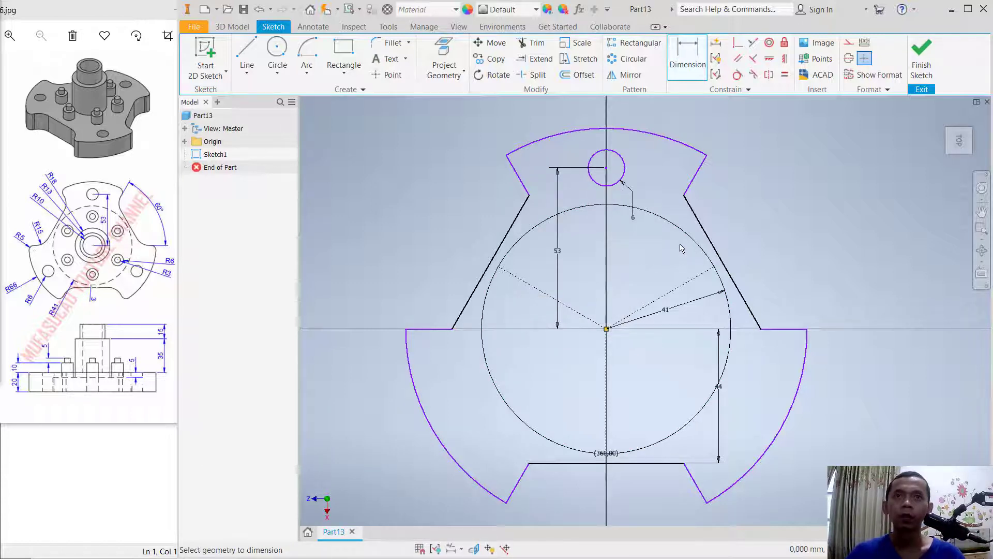
Create a circular pattern of the 6 mm radius circle around the sketch centre with 3 instances over 360°, and finish the sketch.
{"action": "left_click", "coordinate": [633, 59]}
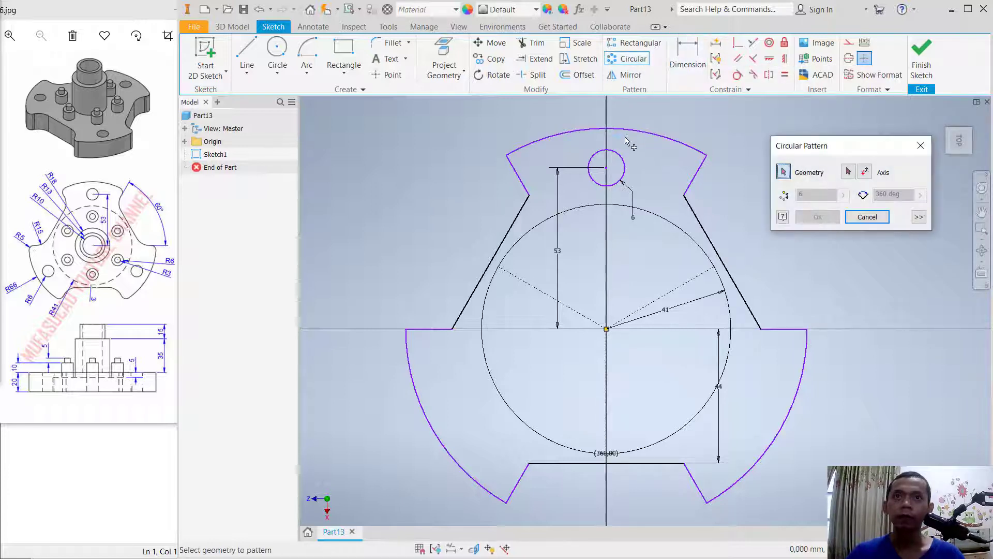
{"action": "left_click", "coordinate": [621, 160]}
{"action": "left_click", "coordinate": [848, 171]}
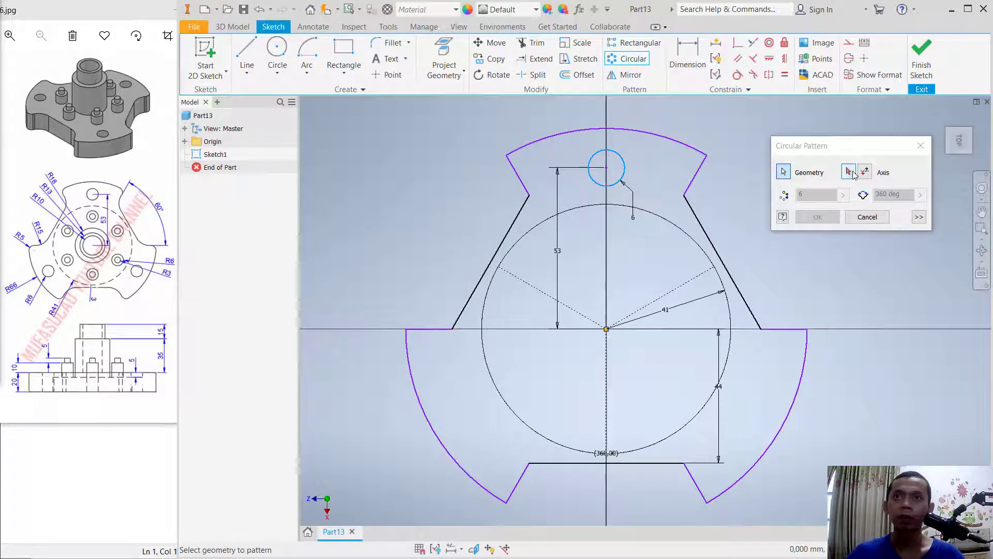
{"action": "left_click", "coordinate": [608, 330]}
{"action": "double_click", "coordinate": [820, 196]}
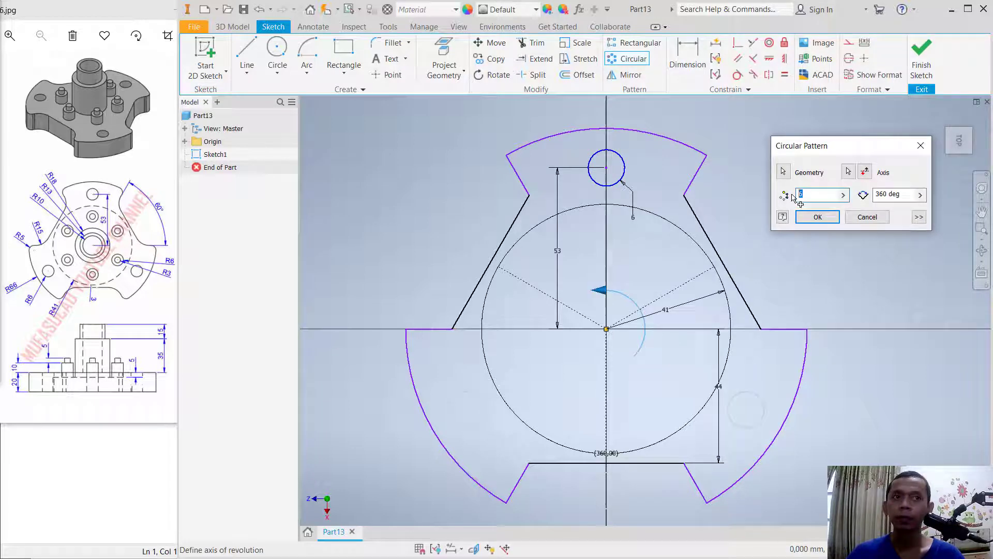
{"action": "type", "text": "3"}
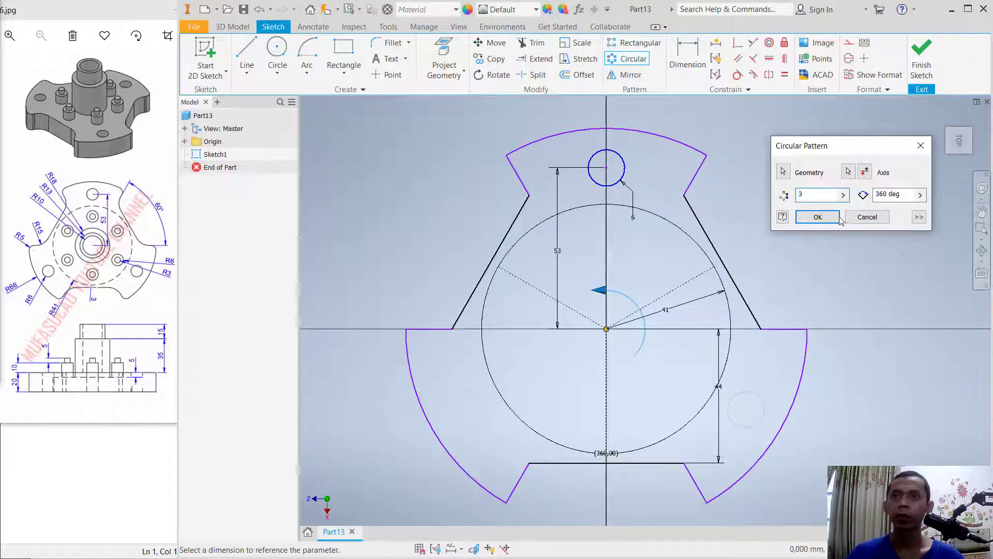
{"action": "left_click", "coordinate": [835, 216]}
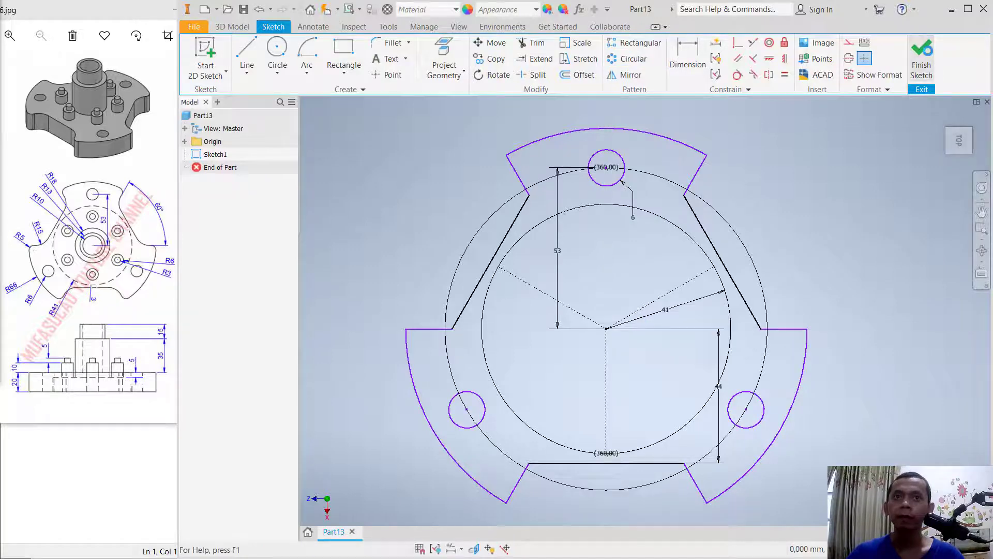
{"action": "left_click", "coordinate": [921, 56]}
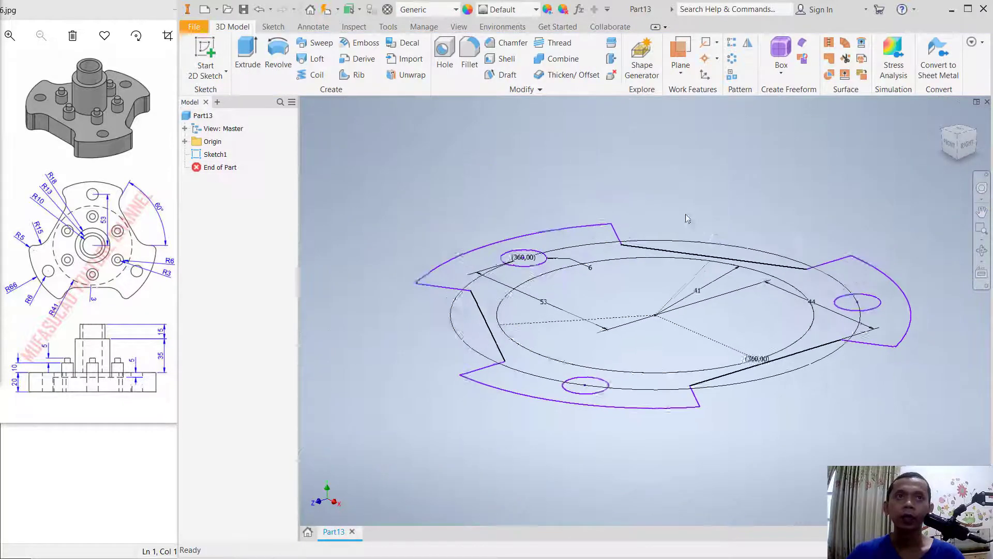
Extrude the three-lobed profile upward by 20 mm, leaving the three circles as through holes.
{"action": "left_click", "coordinate": [248, 54]}
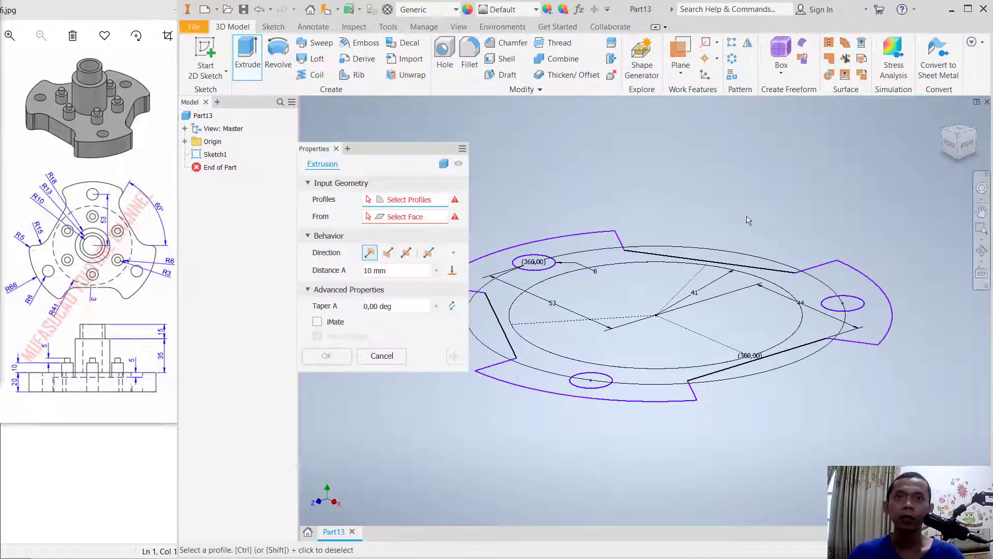
{"action": "left_click", "coordinate": [621, 304]}
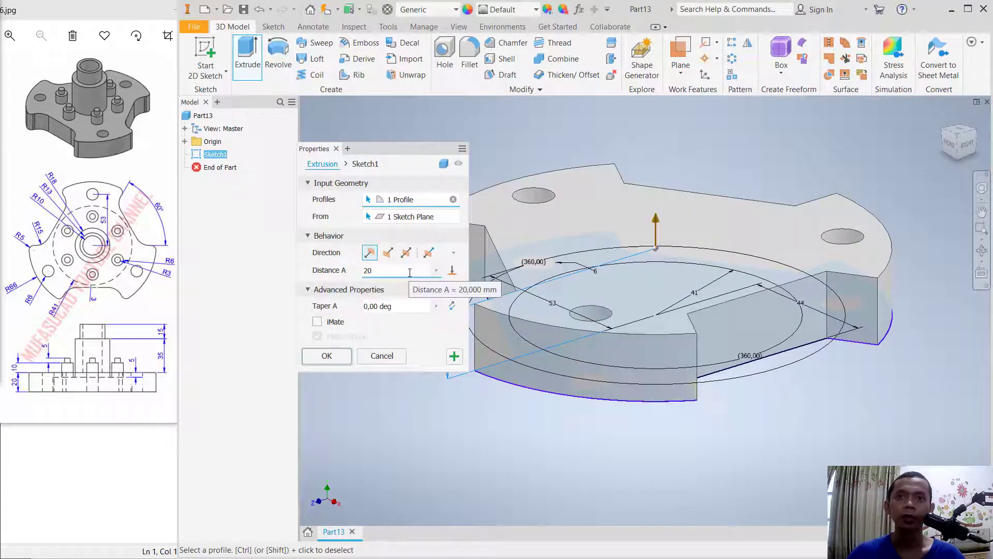
{"action": "key", "text": "Return"}
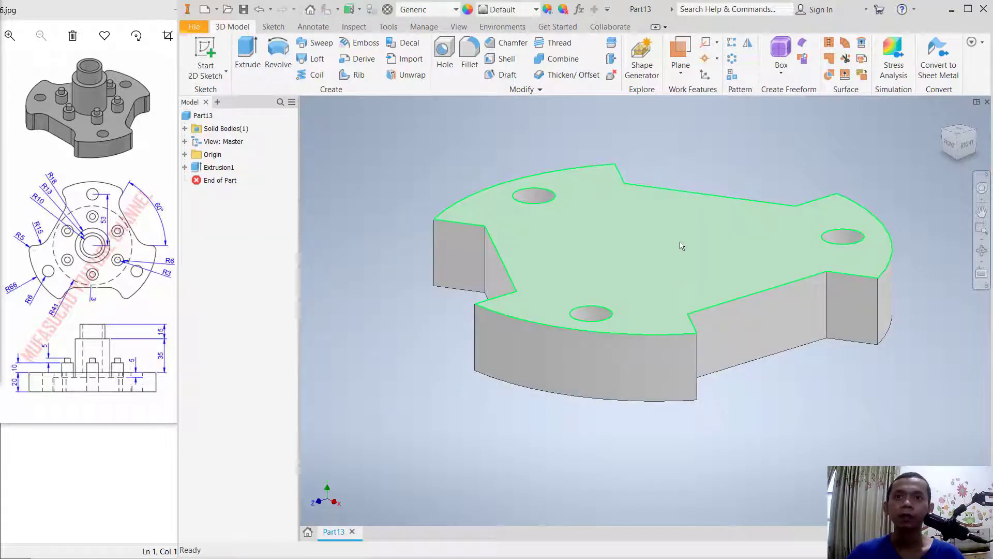
Sketch an 18 mm radius circle at the centre of the base plate's top face and finish the sketch.
{"action": "left_click", "coordinate": [681, 245]}
{"action": "left_click", "coordinate": [205, 56]}
{"action": "left_click", "coordinate": [277, 52]}
{"action": "left_click", "coordinate": [645, 311]}
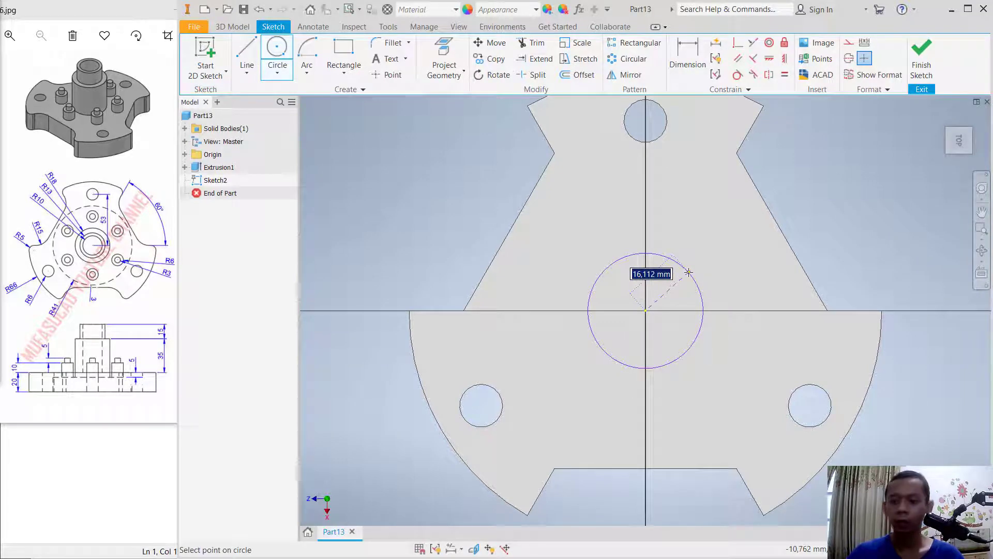
{"action": "type", "text": "18"}
{"action": "key", "text": "Return"}
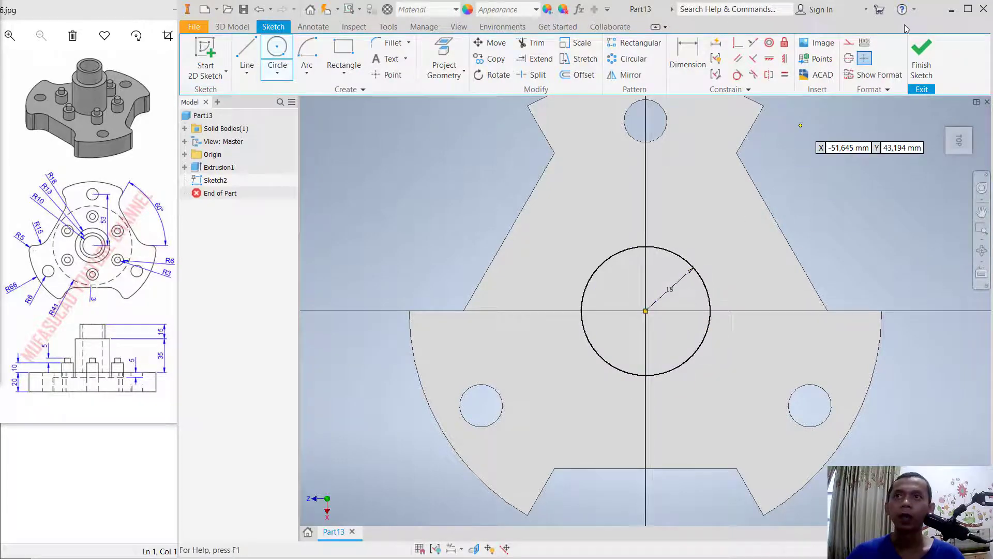
{"action": "left_click", "coordinate": [922, 58]}
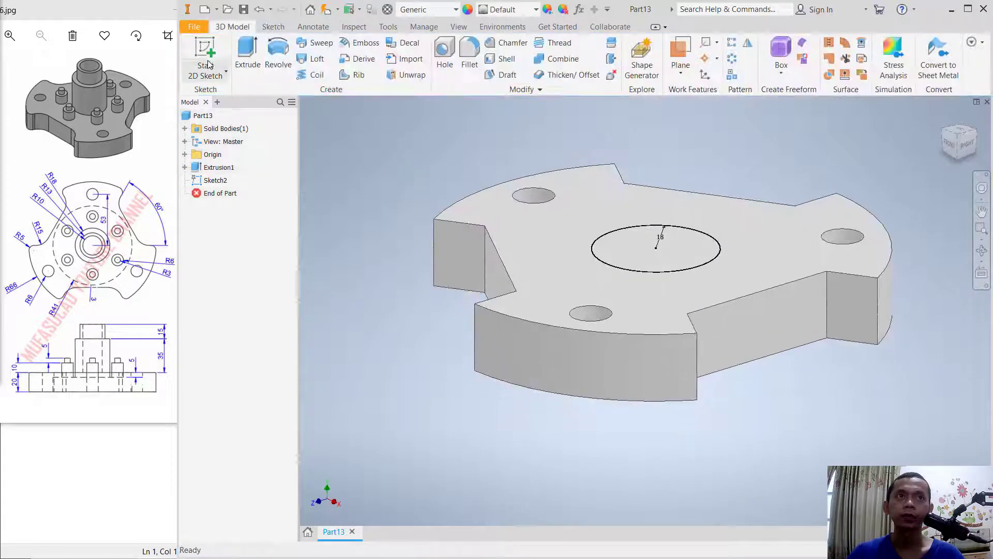
Extrude the 18 mm radius circle upward by 35 mm, joined to the base plate.
{"action": "left_click", "coordinate": [247, 51]}
{"action": "middle_click_drag", "start_coordinate": [734, 179], "coordinate": [723, 217]}
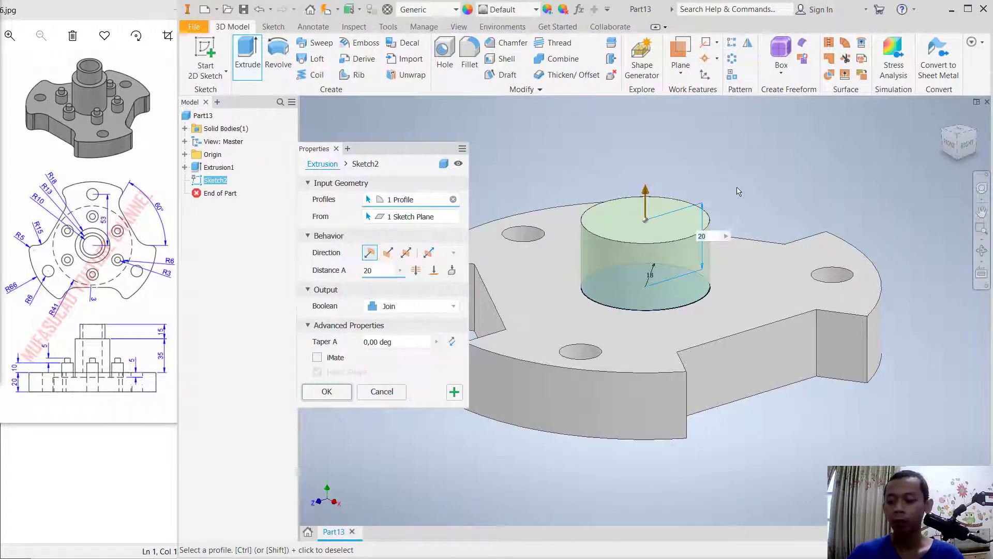
{"action": "key", "text": "Return"}
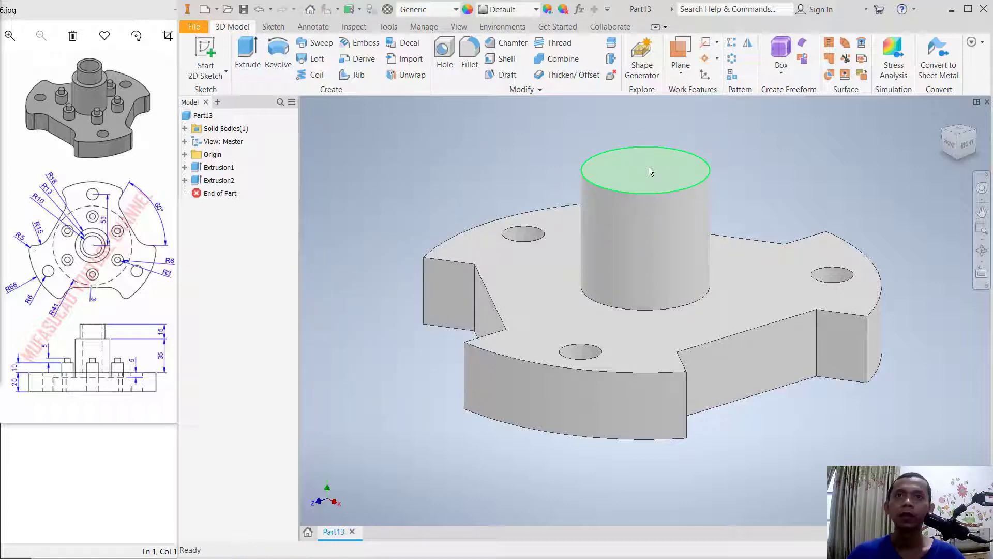
Sketch a circle centred on the hub cylinder's top face, set its diameter to 26 mm, and finish the sketch.
{"action": "left_click", "coordinate": [650, 172]}
{"action": "left_click", "coordinate": [205, 56]}
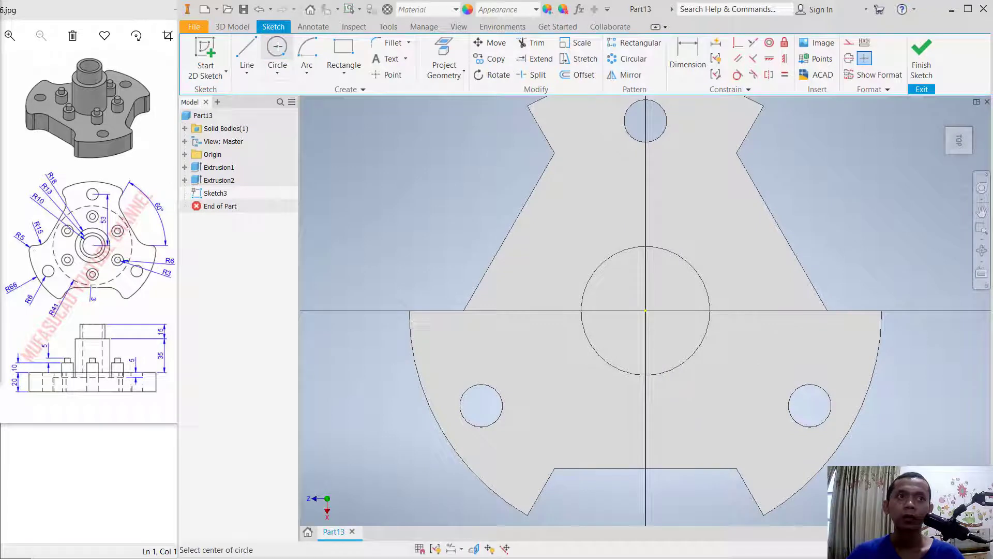
{"action": "left_click", "coordinate": [645, 311]}
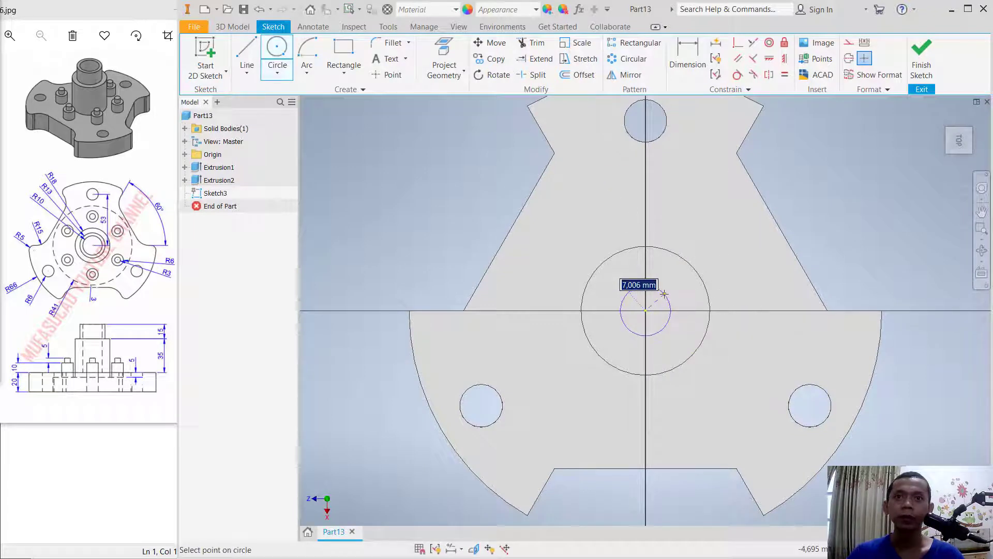
{"action": "left_click", "coordinate": [654, 284]}
{"action": "key", "text": "d"}
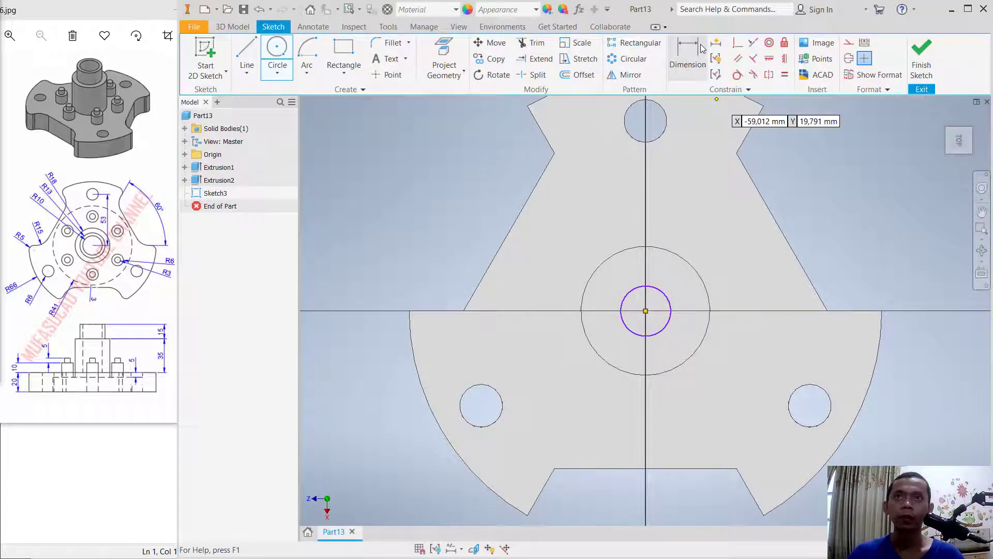
{"action": "left_click", "coordinate": [654, 292]}
{"action": "left_click", "coordinate": [684, 212]}
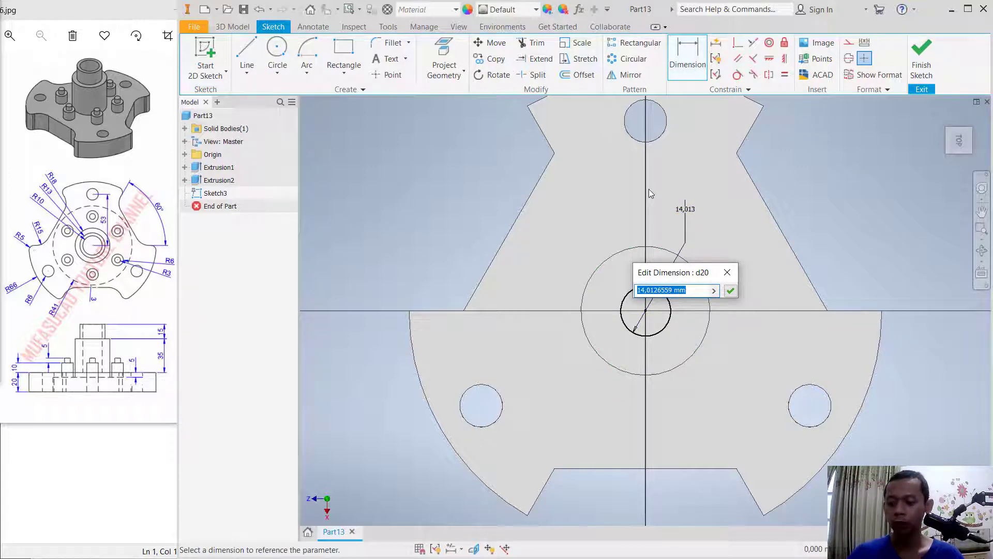
{"action": "type", "text": "26"}
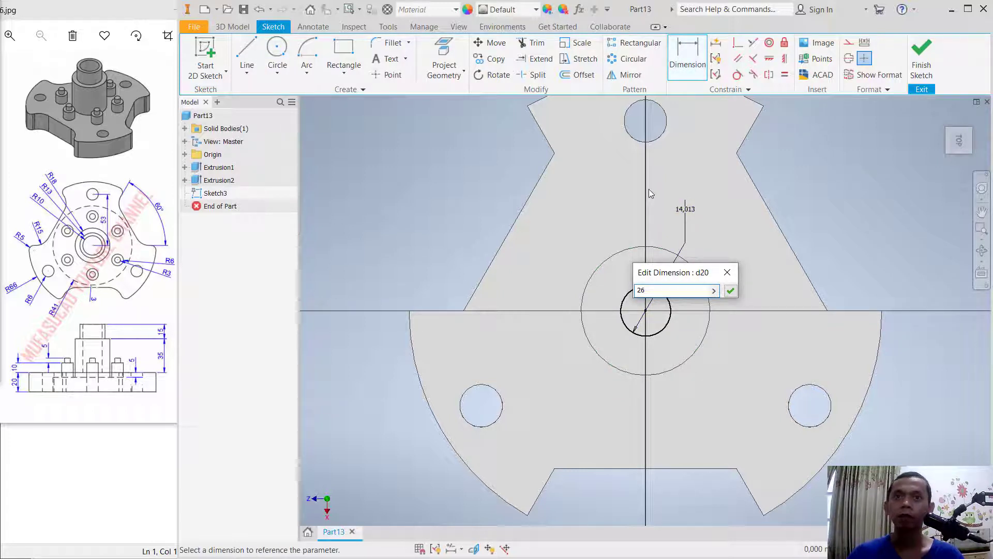
{"action": "key", "text": "Return"}
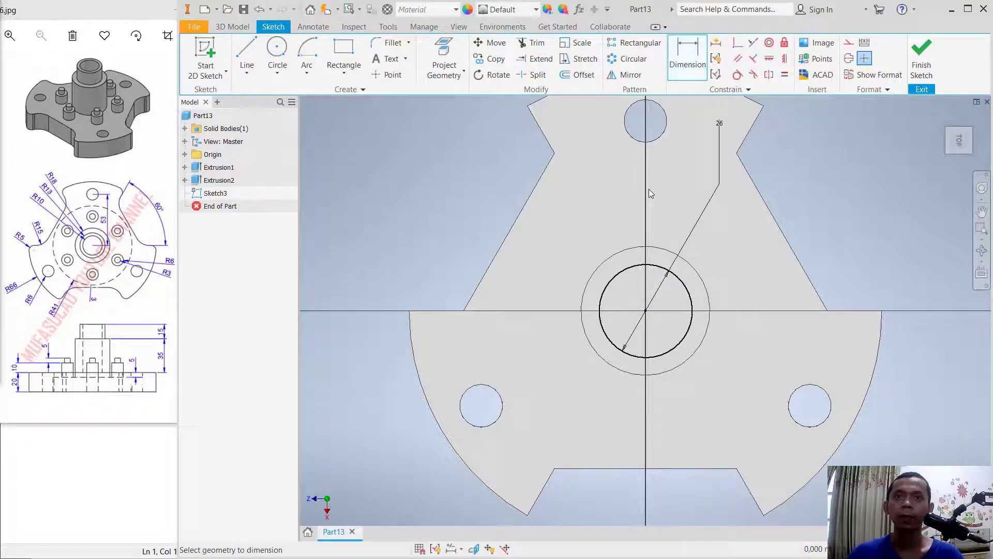
{"action": "left_click", "coordinate": [912, 66]}
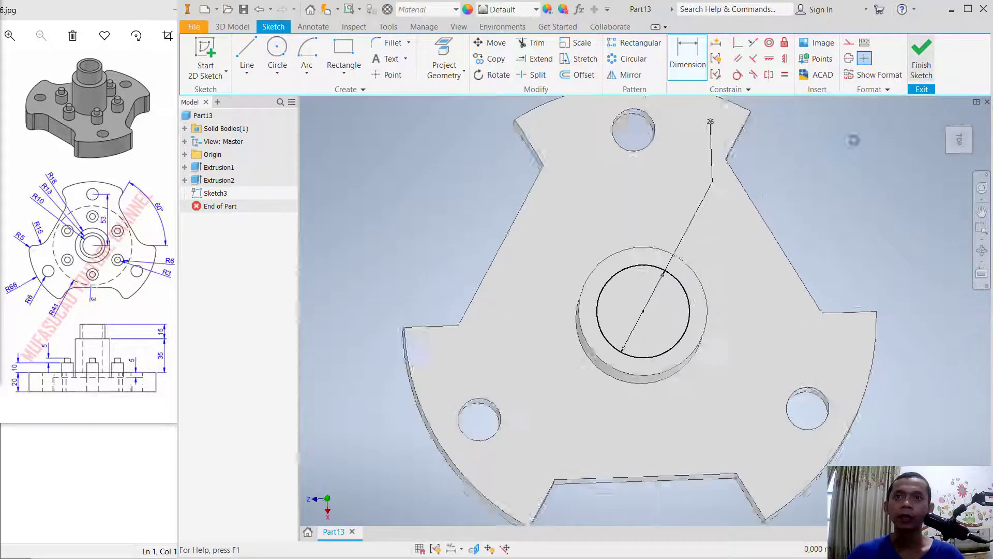
Extrude the 26 mm diameter circle upward by 15 mm, joined to the top of the hub cylinder.
{"action": "left_click", "coordinate": [247, 52]}
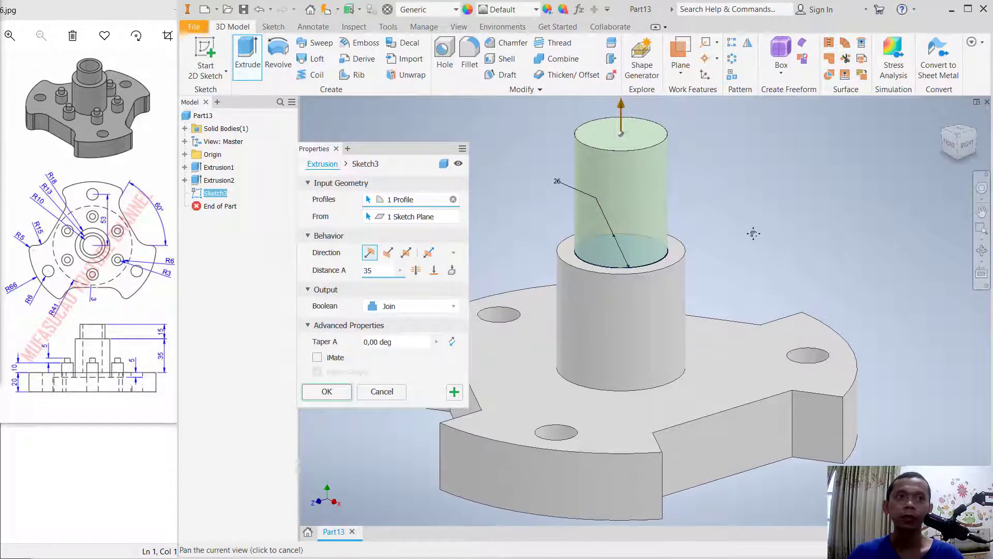
{"action": "key", "text": "Return"}
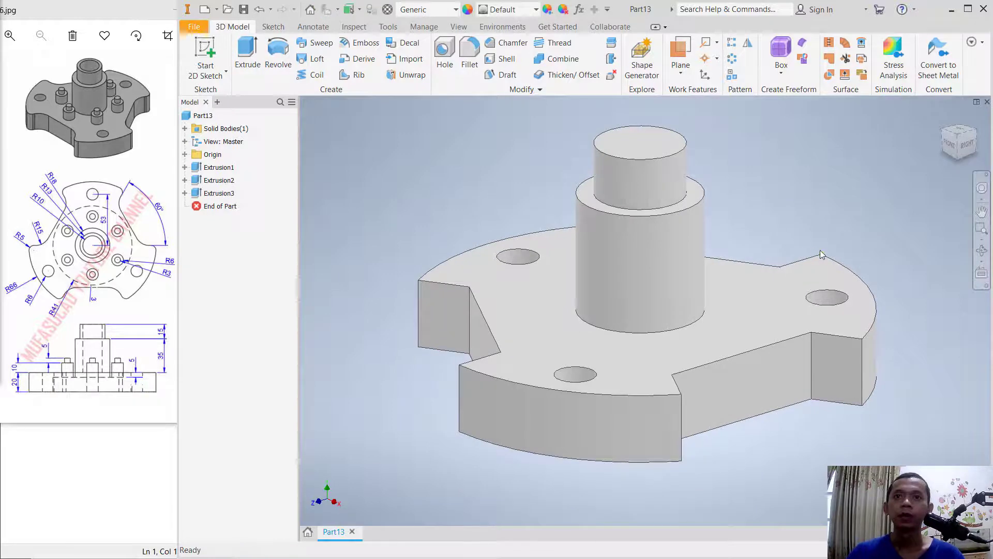
Sketch concentric circles of about 13 mm and exactly 41 mm radius at the centre of the base plate's underside, and finish the sketch.
{"action": "middle_click_drag", "start_coordinate": [754, 259], "coordinate": [679, 294], "text": "shift"}
{"action": "left_click", "coordinate": [654, 317]}
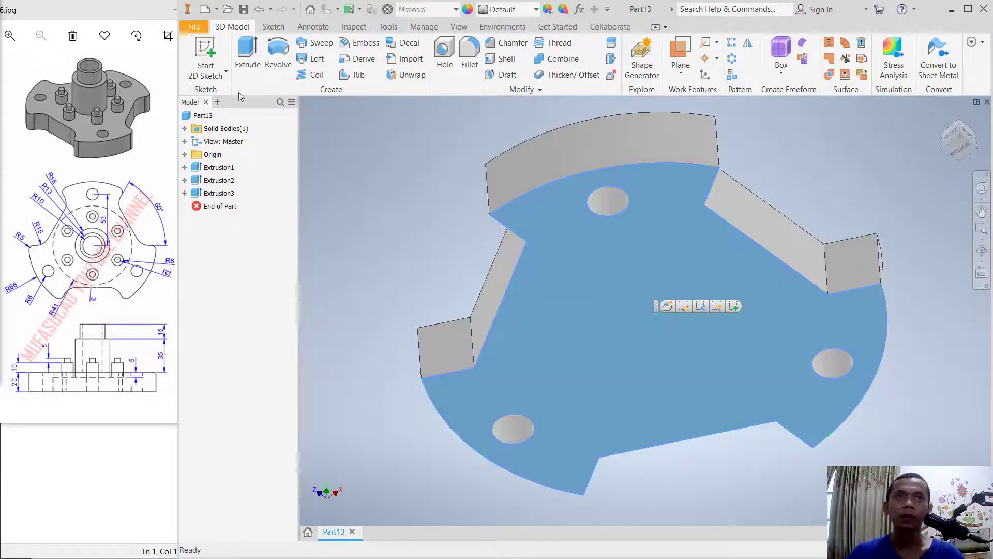
{"action": "left_click", "coordinate": [205, 55]}
{"action": "left_click", "coordinate": [280, 49]}
{"action": "left_click", "coordinate": [645, 310]}
{"action": "left_click", "coordinate": [692, 310]}
{"action": "left_click", "coordinate": [645, 311]}
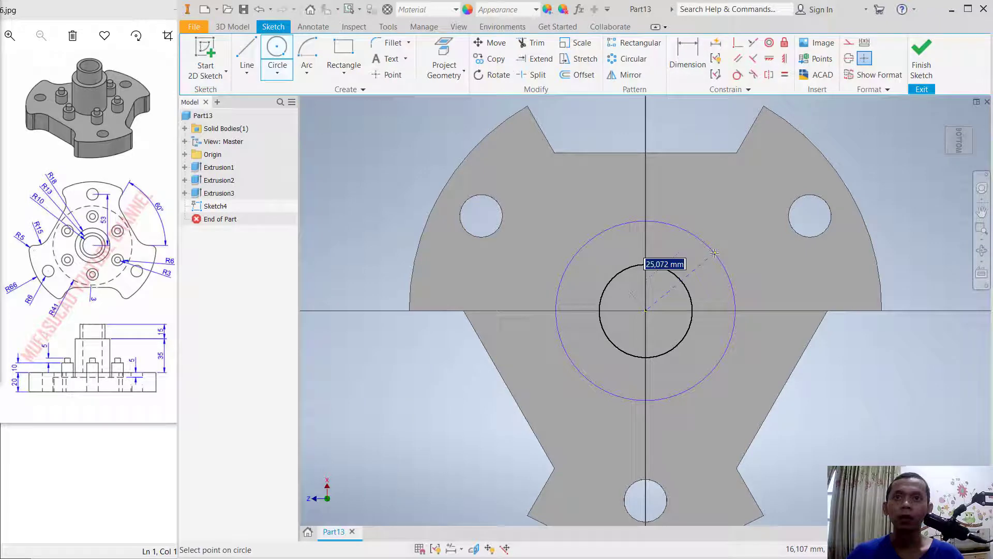
{"action": "type", "text": "41"}
{"action": "key", "text": "Return"}
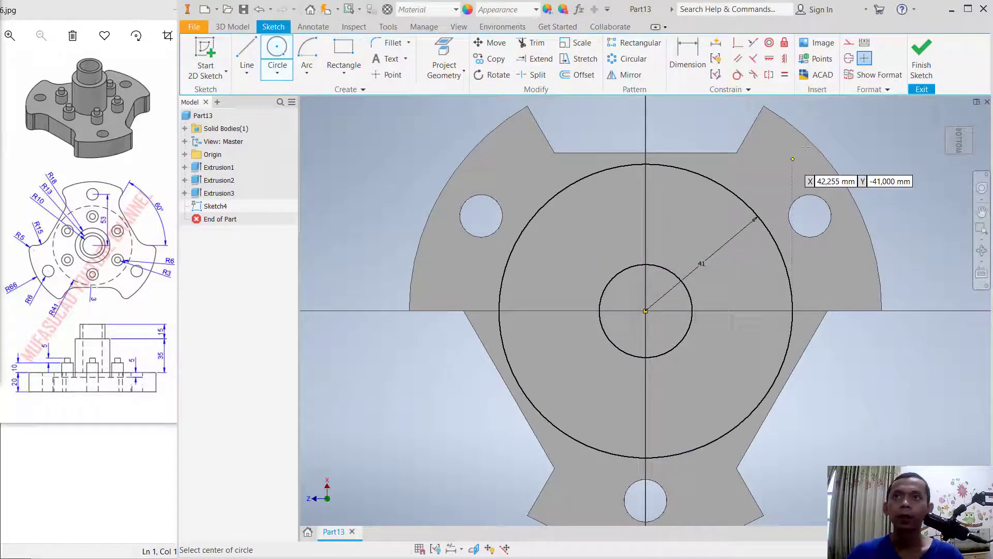
{"action": "left_click", "coordinate": [921, 57]}
Extrude both profiles of the underside sketch as a 15 mm deep cut into the base plate.
{"action": "left_click", "coordinate": [245, 67]}
{"action": "left_click", "coordinate": [618, 280]}
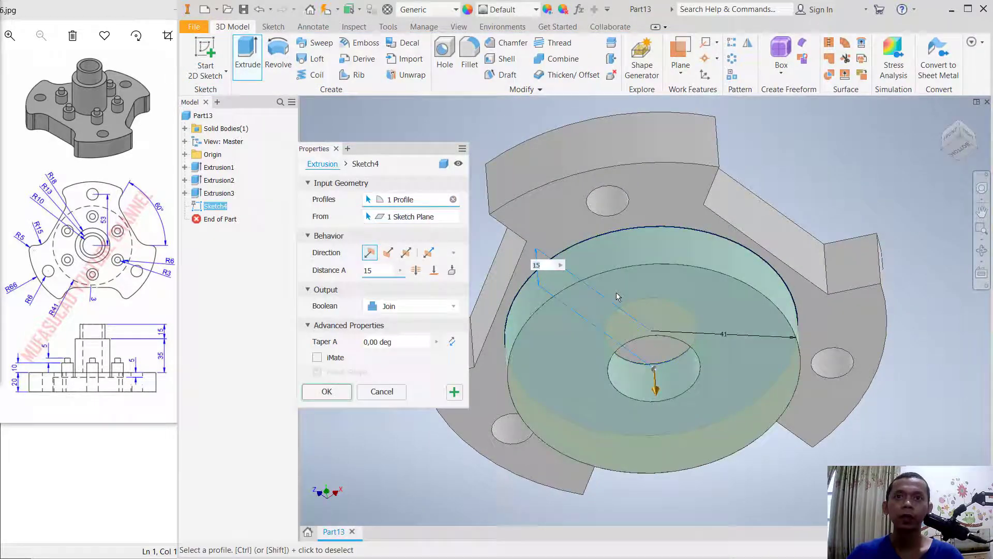
{"action": "left_click", "coordinate": [653, 349]}
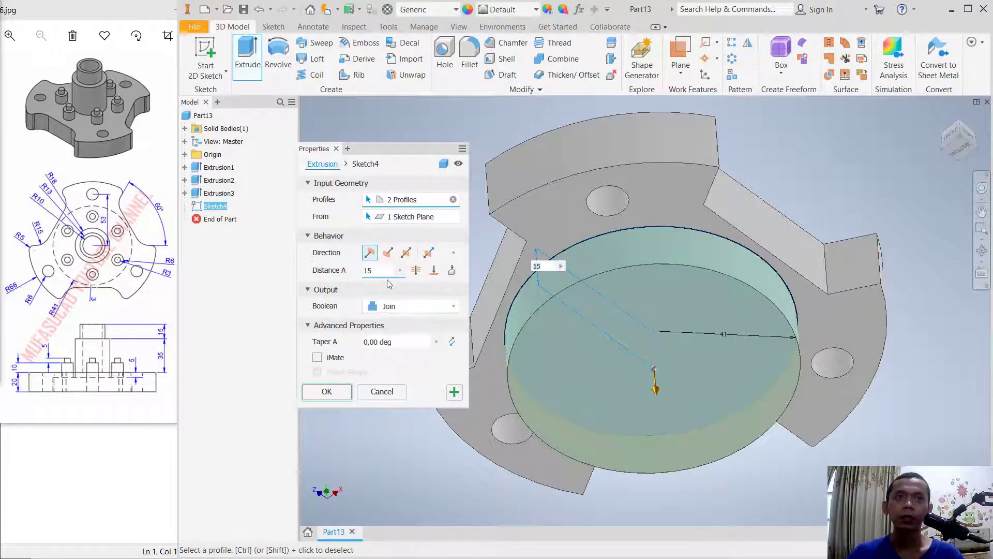
{"action": "left_click", "coordinate": [397, 304]}
{"action": "left_click", "coordinate": [394, 336]}
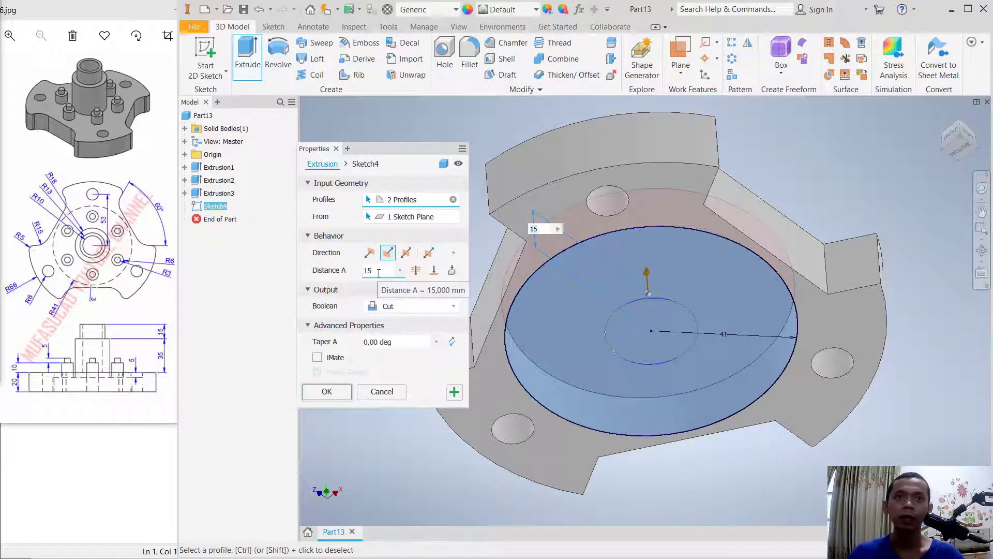
{"action": "left_click", "coordinate": [342, 391]}
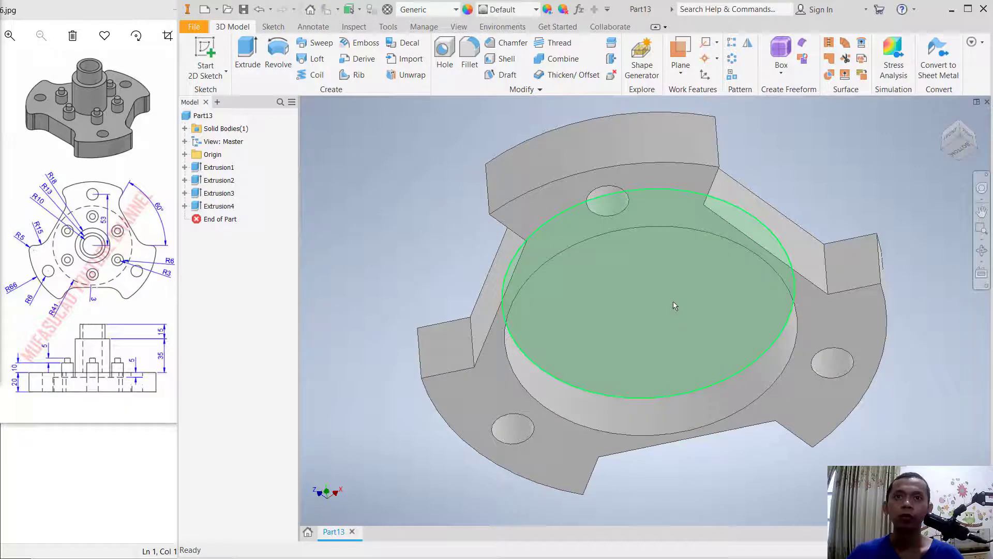
Sketch a 10 mm radius circle at the centre of the upper hub cylinder's top face and finish the sketch.
{"action": "middle_click_drag", "start_coordinate": [798, 215], "coordinate": [780, 268], "text": "shift"}
{"action": "left_click", "coordinate": [628, 204]}
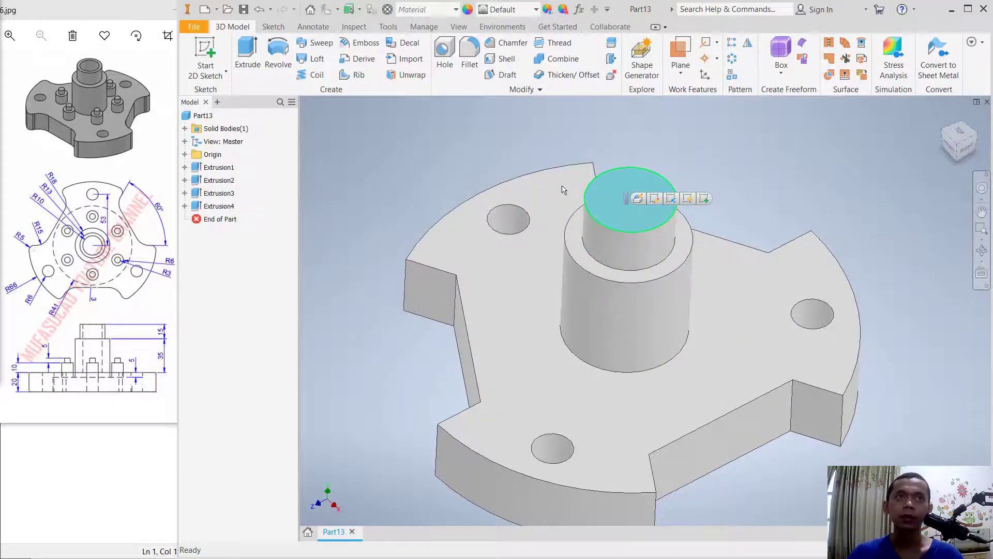
{"action": "left_click", "coordinate": [205, 52]}
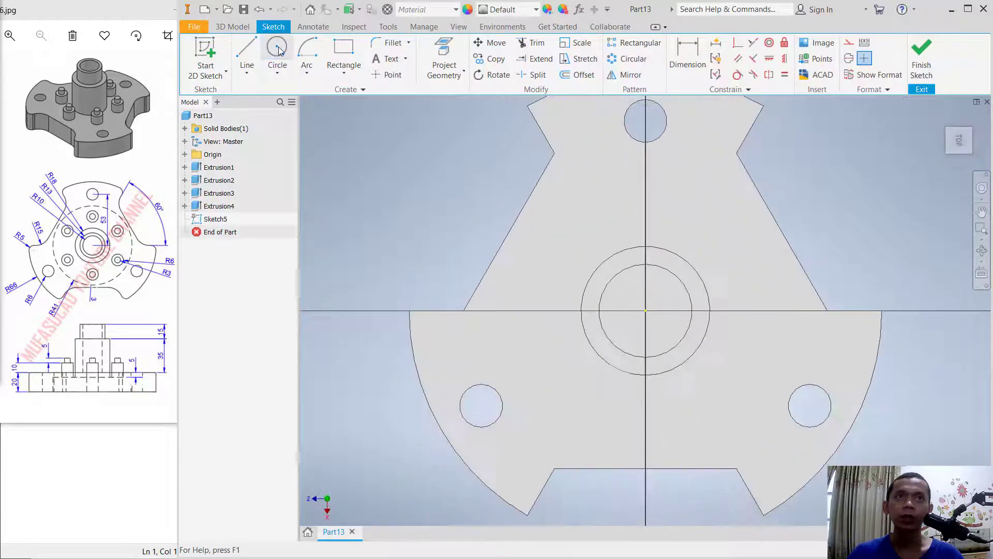
{"action": "left_click", "coordinate": [277, 49]}
{"action": "left_click", "coordinate": [646, 310]}
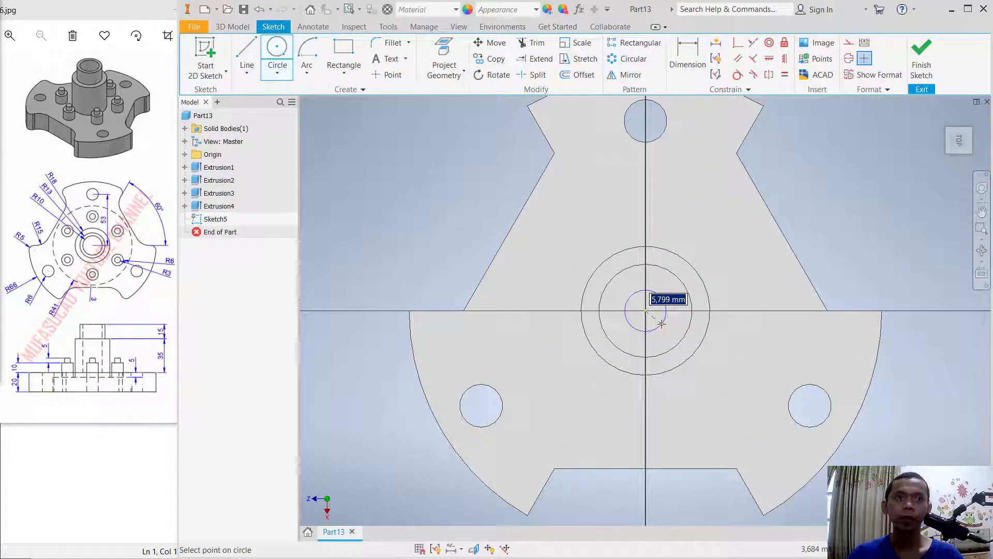
{"action": "type", "text": "10"}
{"action": "key", "text": "Return"}
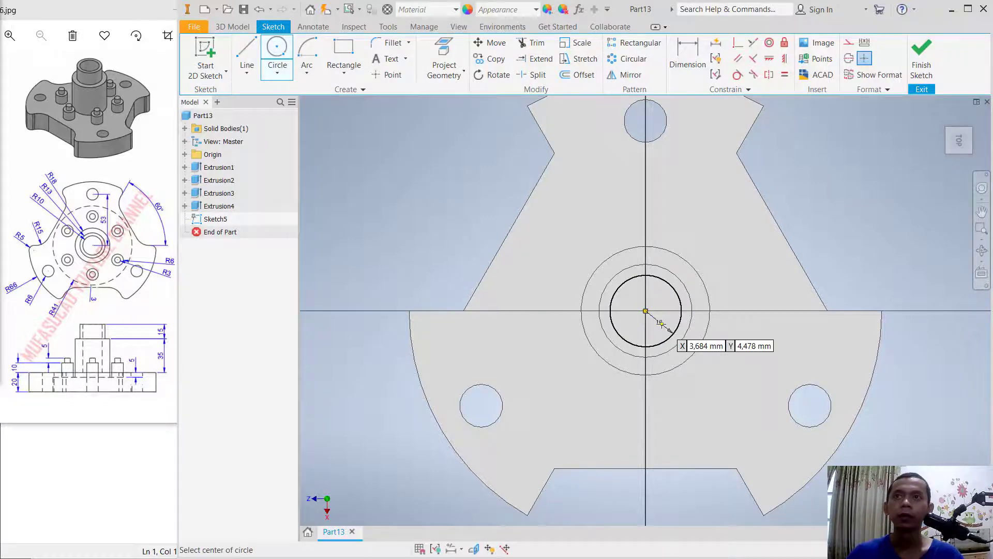
{"action": "left_click", "coordinate": [921, 57]}
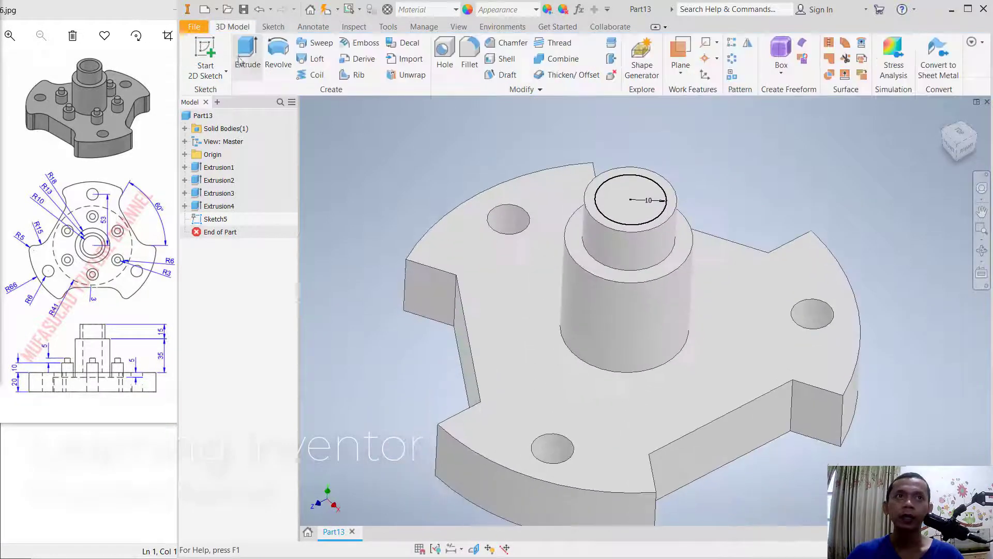
Extrude the 10 mm radius circle downward as a 60 mm deep cut through the hub.
{"action": "left_click", "coordinate": [248, 53]}
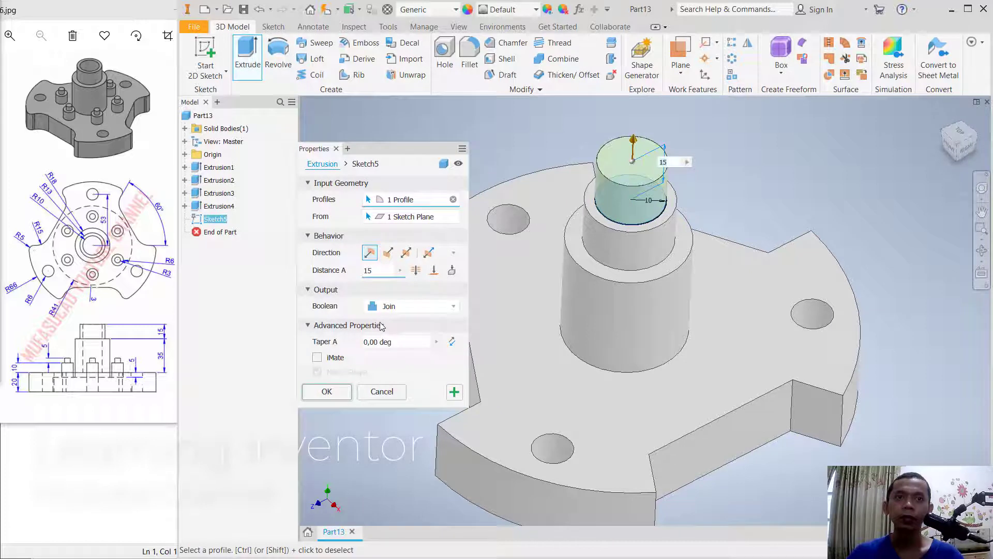
{"action": "left_click", "coordinate": [396, 306]}
{"action": "left_click", "coordinate": [398, 336]}
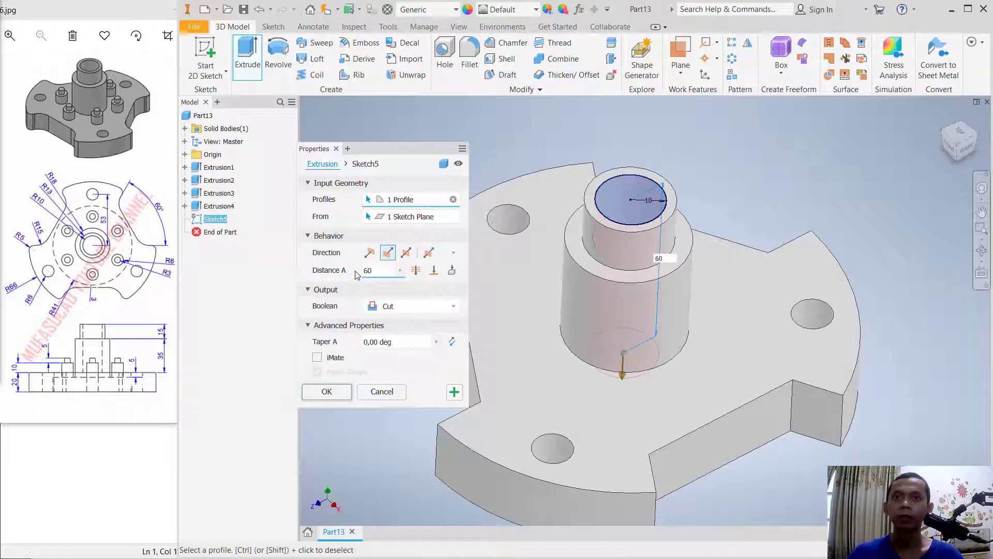
{"action": "middle_click_drag", "start_coordinate": [685, 414], "coordinate": [650, 325], "text": "shift"}
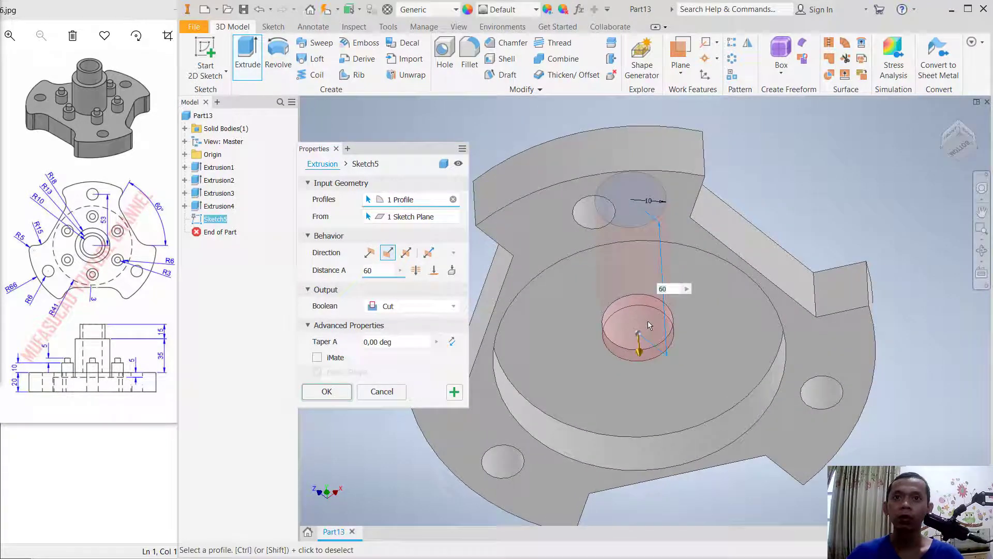
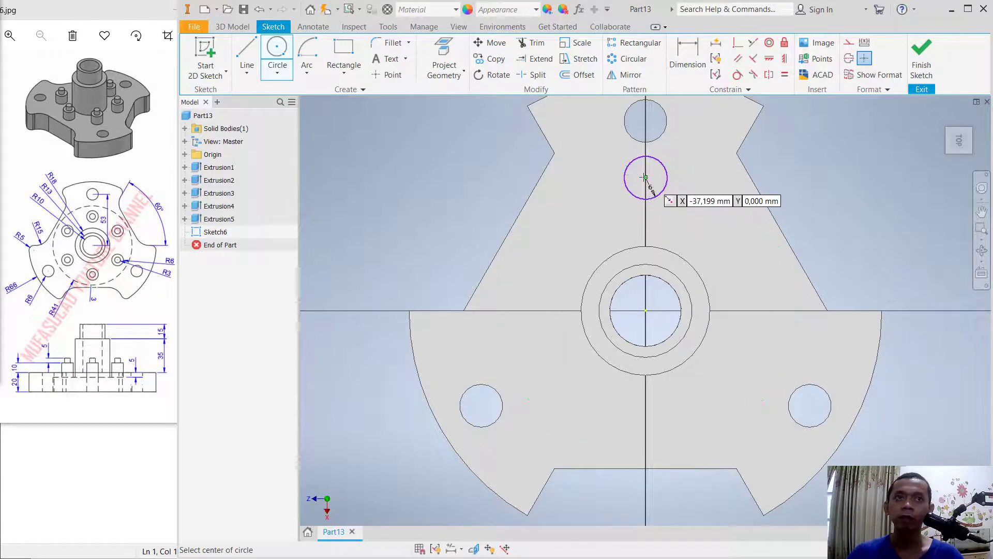
Sketch a 3 mm radius circle concentric with the 6 mm radius pin circle on the base plate.
{"action": "left_click", "coordinate": [646, 178]}
{"action": "type", "text": "3"}
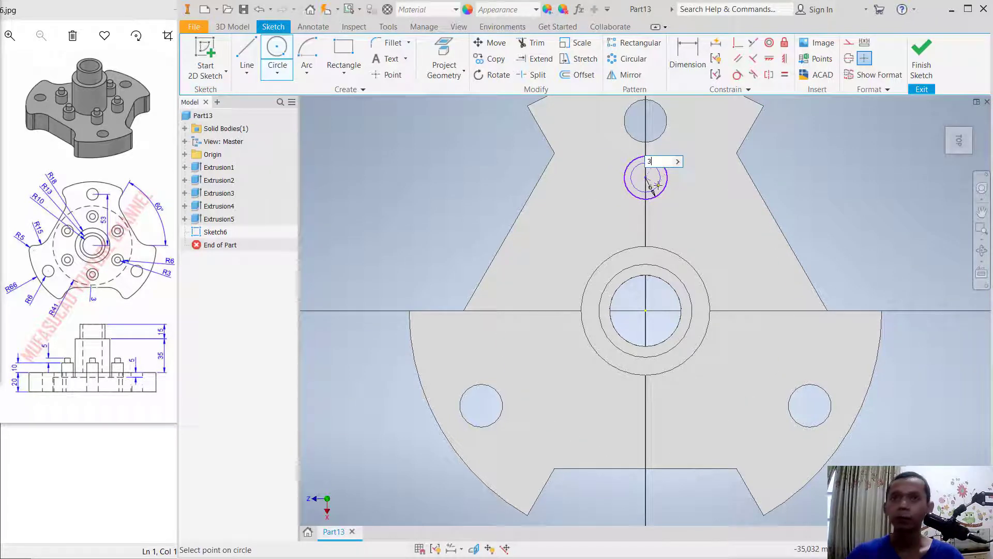
{"action": "key", "text": "Return"}
Dimension the pin circles' centre 33 mm from the hub centre and finish the sketch.
{"action": "left_click", "coordinate": [690, 51]}
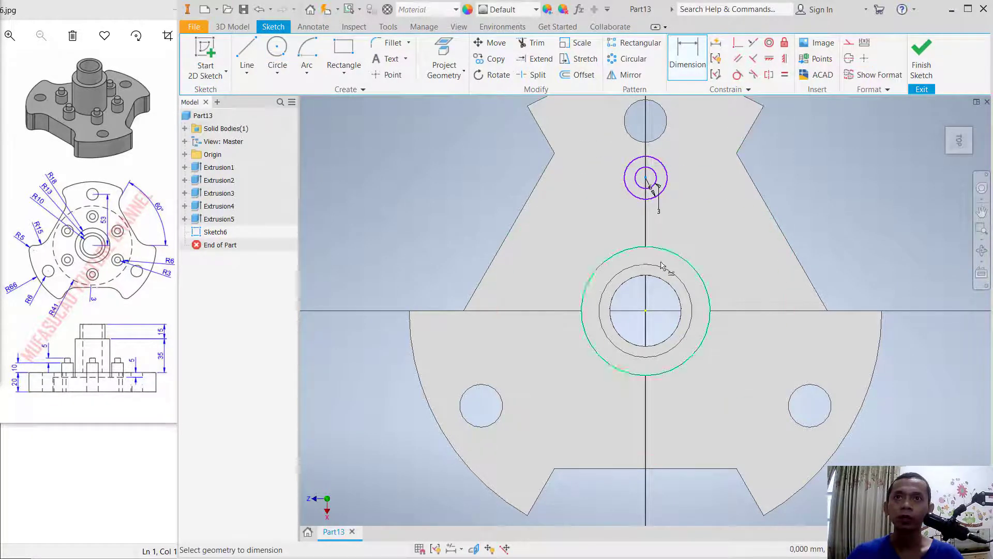
{"action": "left_click", "coordinate": [646, 311]}
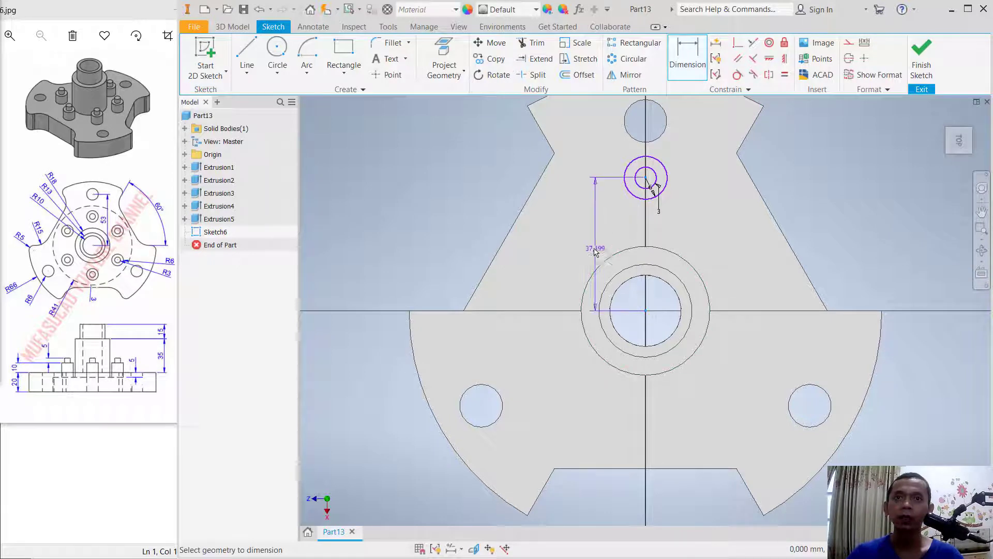
{"action": "left_click", "coordinate": [562, 243]}
{"action": "type", "text": "33"}
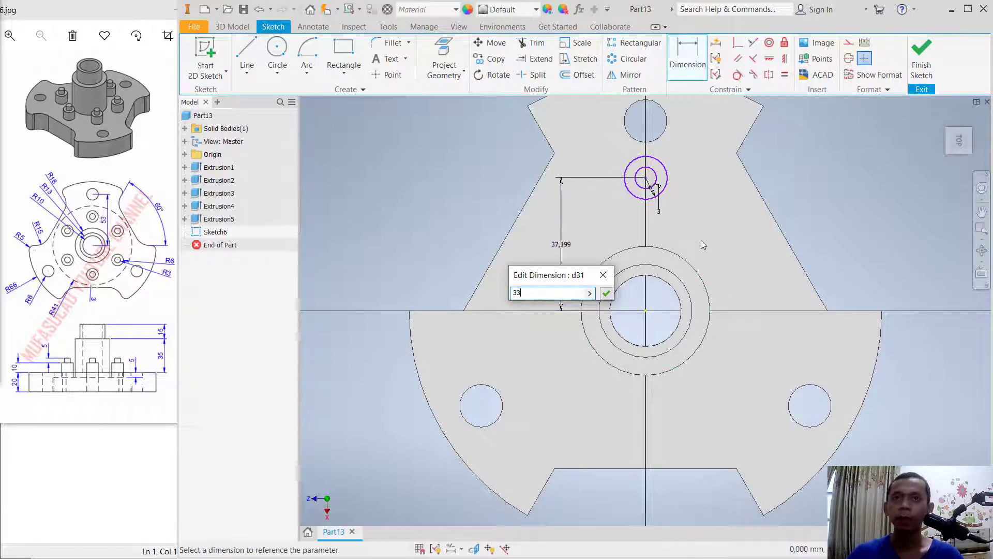
{"action": "key", "text": "Return"}
{"action": "middle_click_drag", "start_coordinate": [658, 199], "coordinate": [658, 226]}
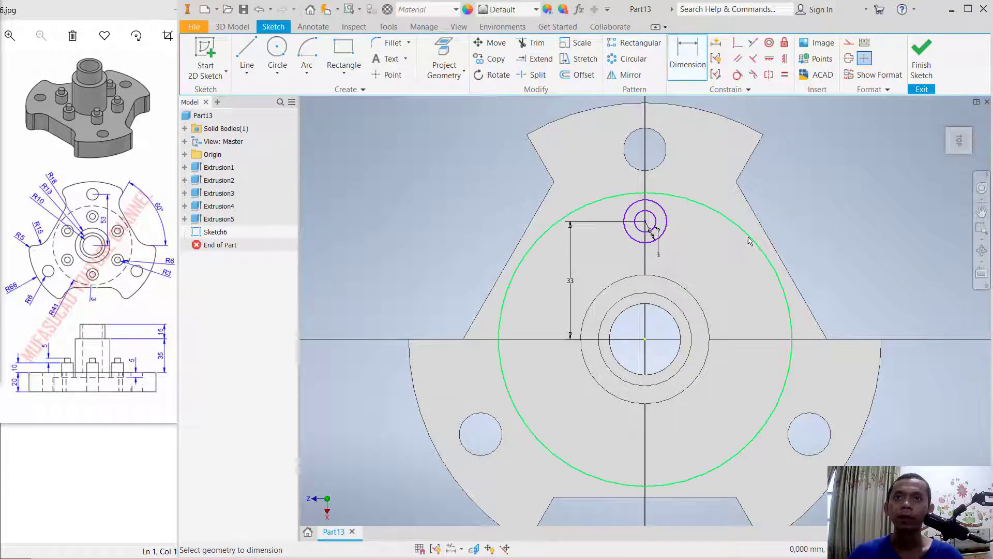
{"action": "left_click", "coordinate": [928, 63]}
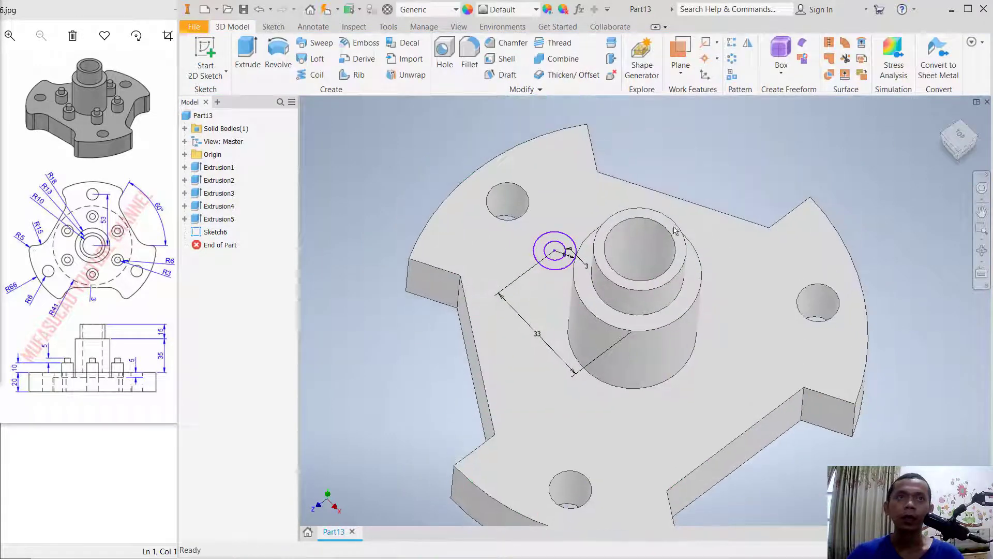
Extrude the 3 mm radius circle upward to the pin's full height in the reference drawing, joined to the base plate.
{"action": "left_click", "coordinate": [247, 51]}
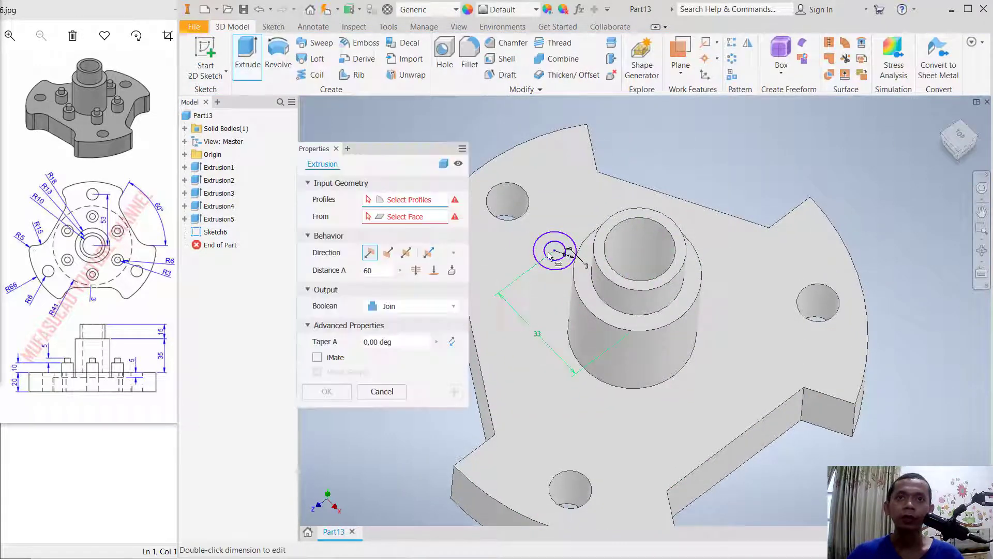
{"action": "scroll", "coordinate": [548, 259], "scroll_direction": "down", "scroll_amount": 5}
{"action": "scroll", "coordinate": [549, 248], "scroll_direction": "up", "scroll_amount": 10}
{"action": "left_click", "coordinate": [556, 233]}
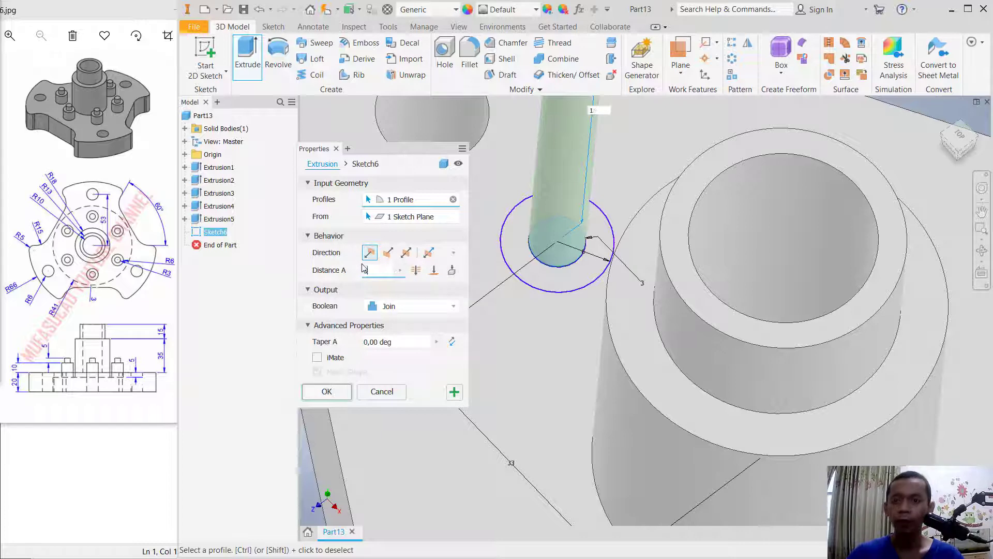
{"action": "key", "text": "Return"}
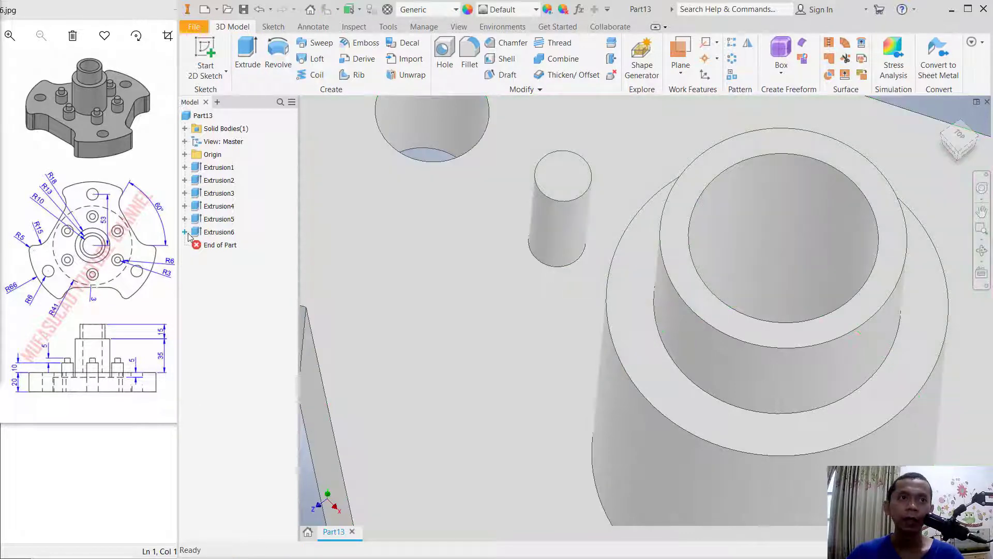
Make the pin sketch visible again and extrude the ring between its two circles upward by 10 mm, joined to the base plate.
{"action": "left_click", "coordinate": [185, 232]}
{"action": "left_click", "coordinate": [221, 244]}
{"action": "right_click", "coordinate": [221, 245]}
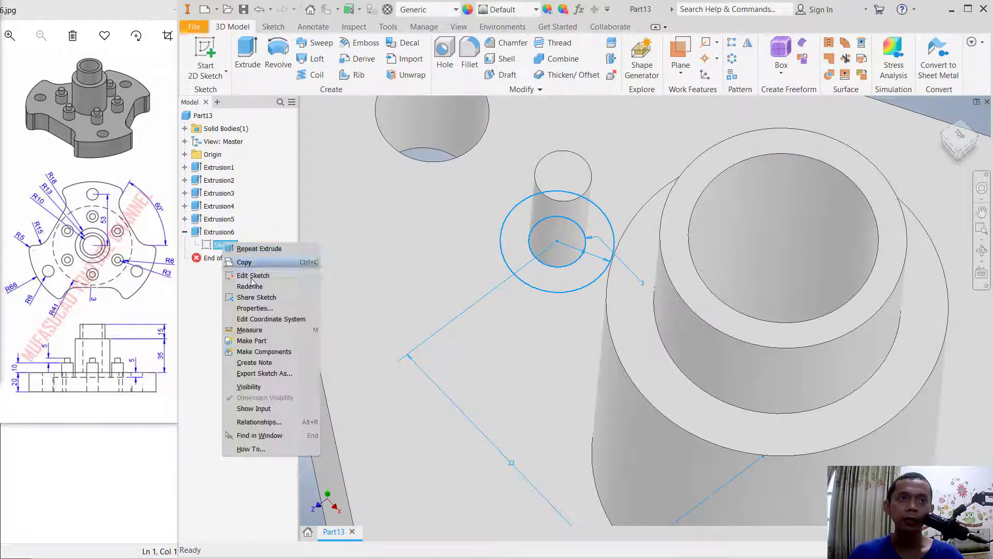
{"action": "left_click", "coordinate": [247, 386]}
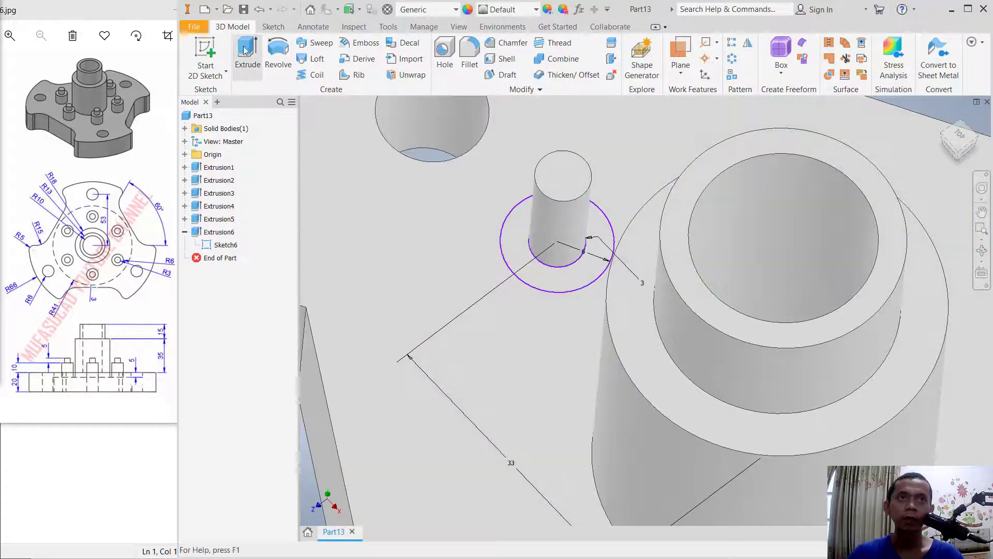
{"action": "left_click", "coordinate": [248, 54]}
{"action": "left_click", "coordinate": [509, 264]}
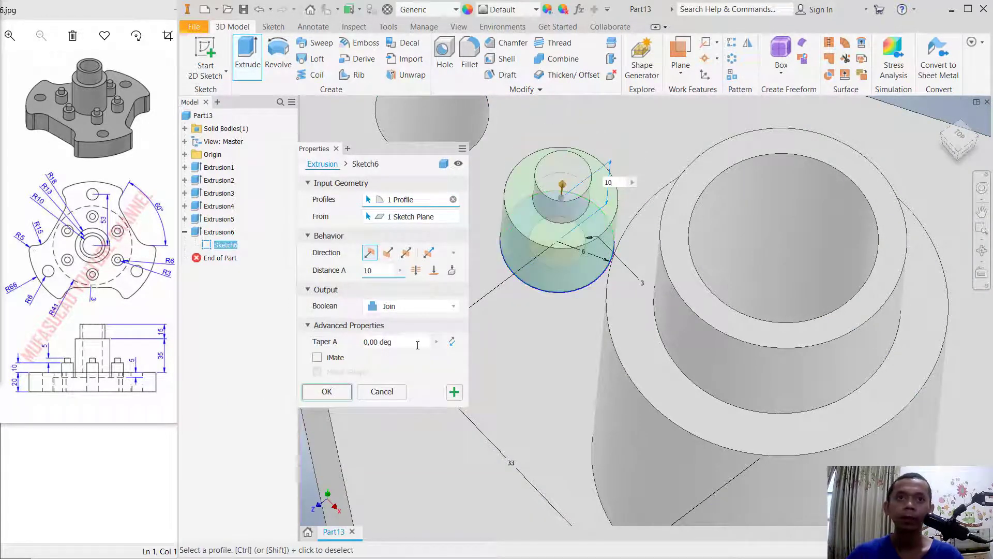
{"action": "left_click", "coordinate": [326, 391]}
Circular-pattern both extrusions of the stepped pin around the hub's axis, with 6 occurrences over 360 deg.
{"action": "scroll", "coordinate": [705, 304], "scroll_direction": "down", "scroll_amount": 5}
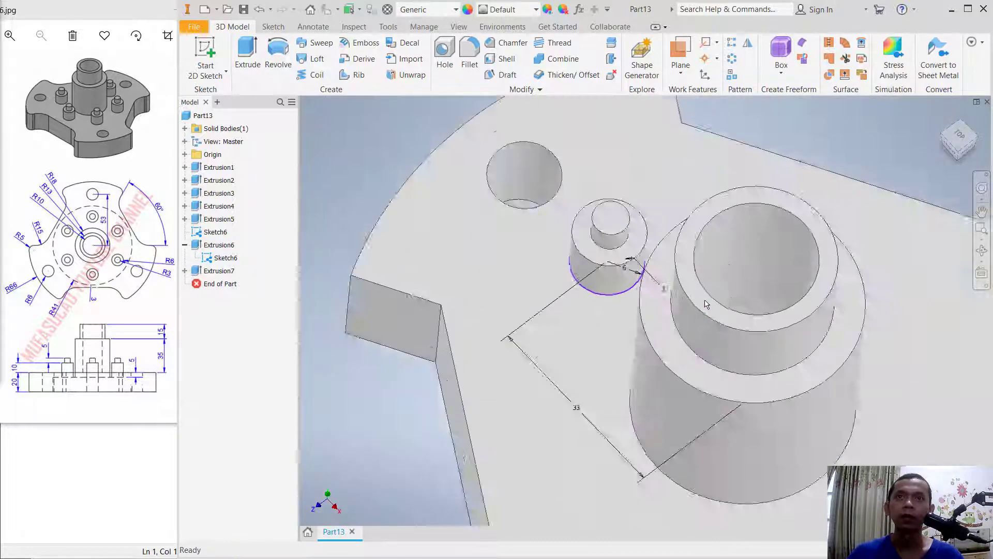
{"action": "left_click", "coordinate": [733, 59]}
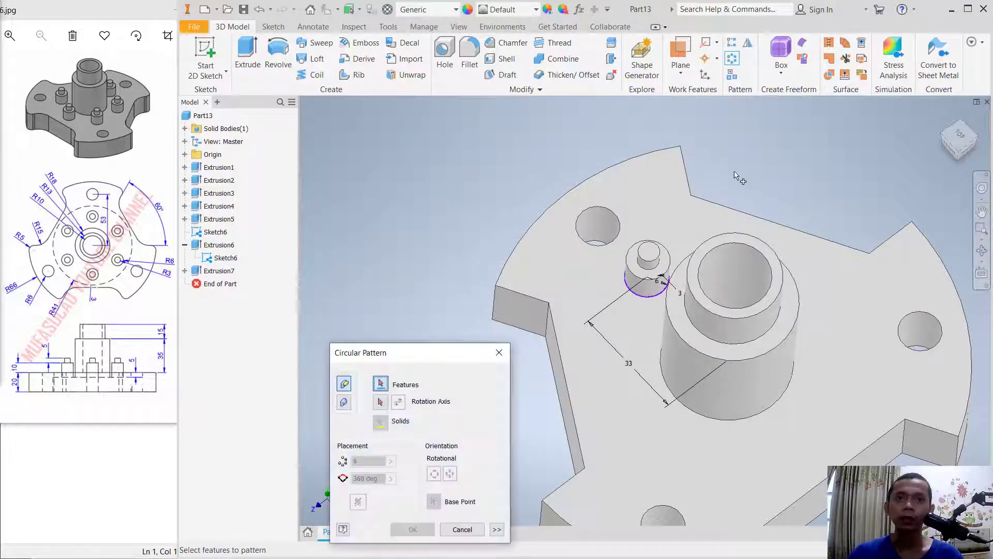
{"action": "left_click", "coordinate": [219, 270]}
{"action": "left_click", "coordinate": [224, 246]}
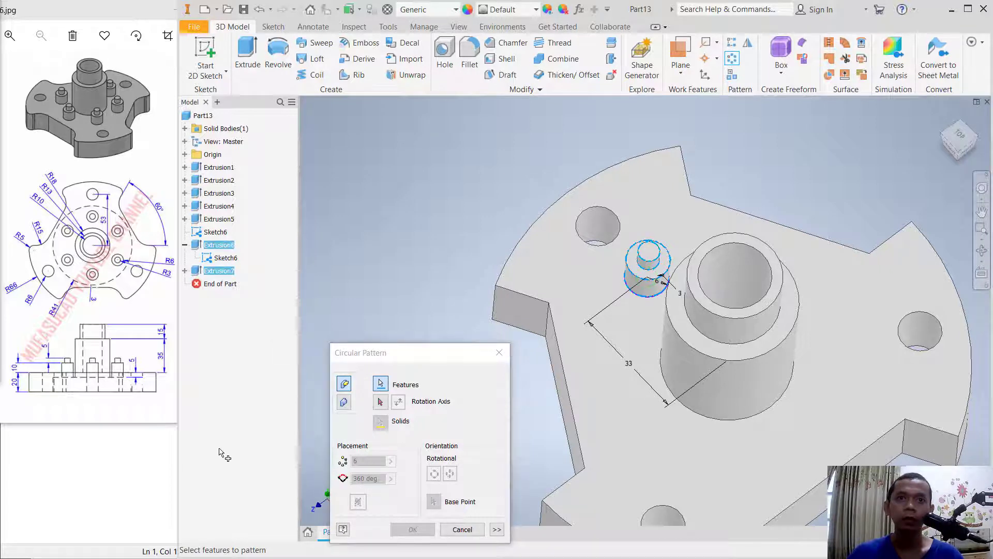
{"action": "left_click", "coordinate": [380, 403]}
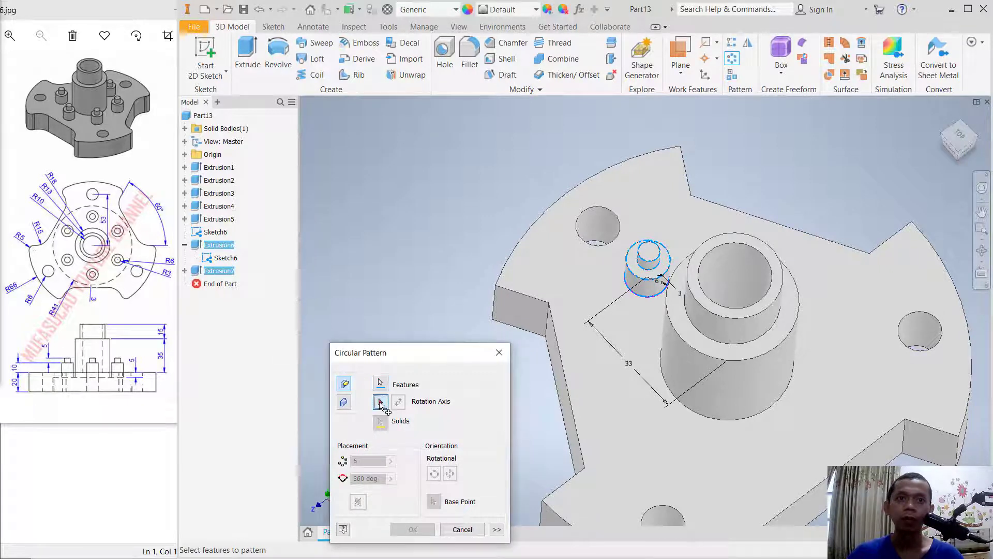
{"action": "left_click", "coordinate": [735, 291]}
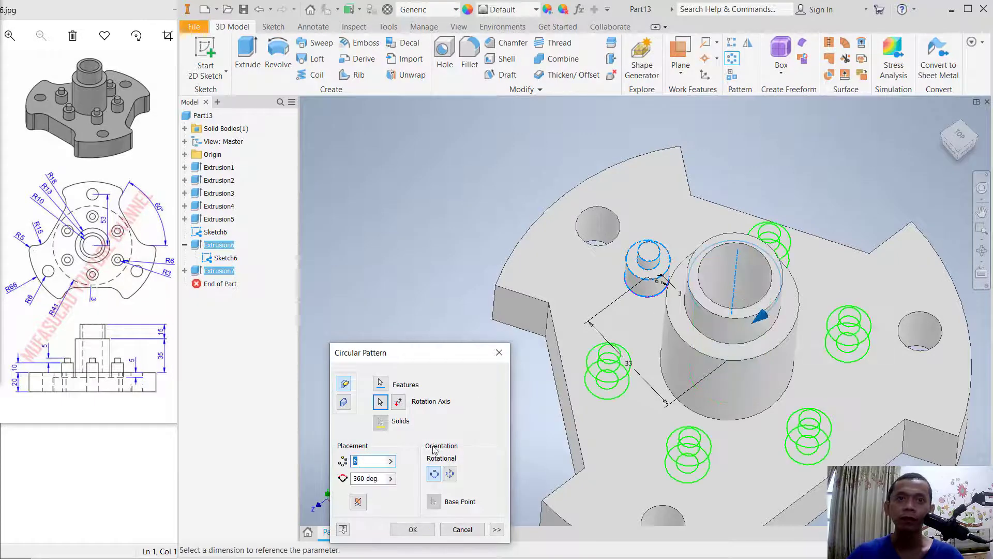
{"action": "left_click", "coordinate": [413, 529]}
{"action": "middle_click_drag", "start_coordinate": [466, 362], "coordinate": [448, 316]}
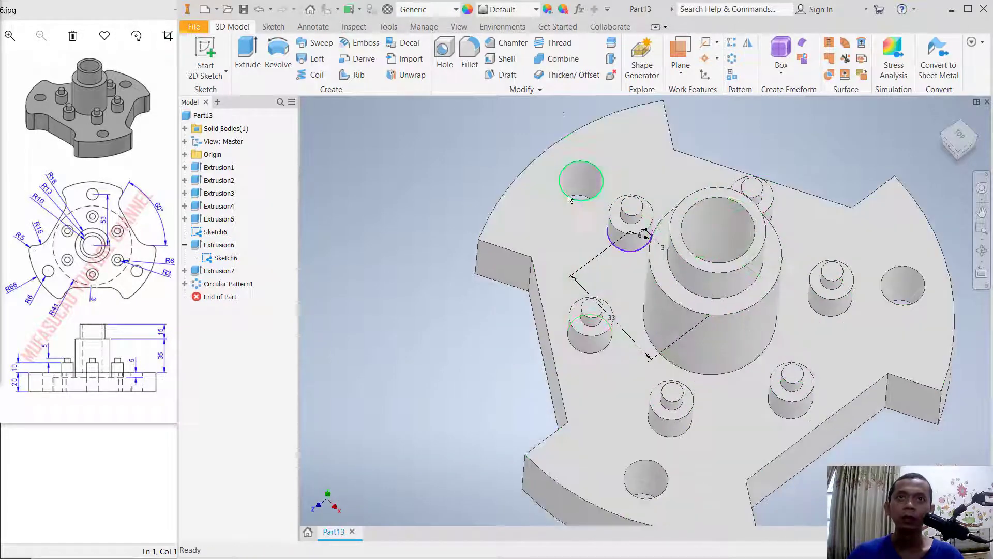
Fillet the 12 vertical corner edges of the base plate's lobes and notches with a 5 mm radius.
{"action": "left_click", "coordinate": [470, 59]}
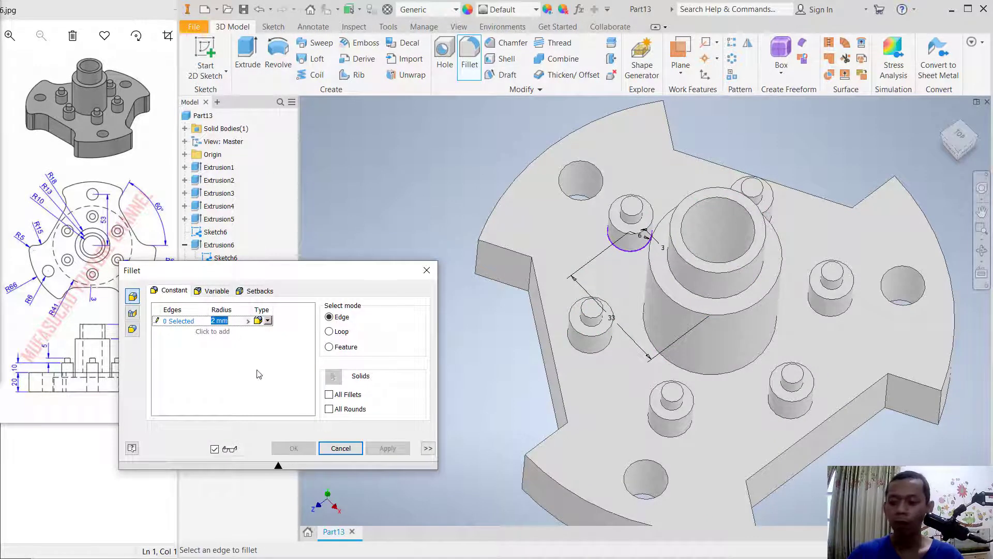
{"action": "type", "text": "5"}
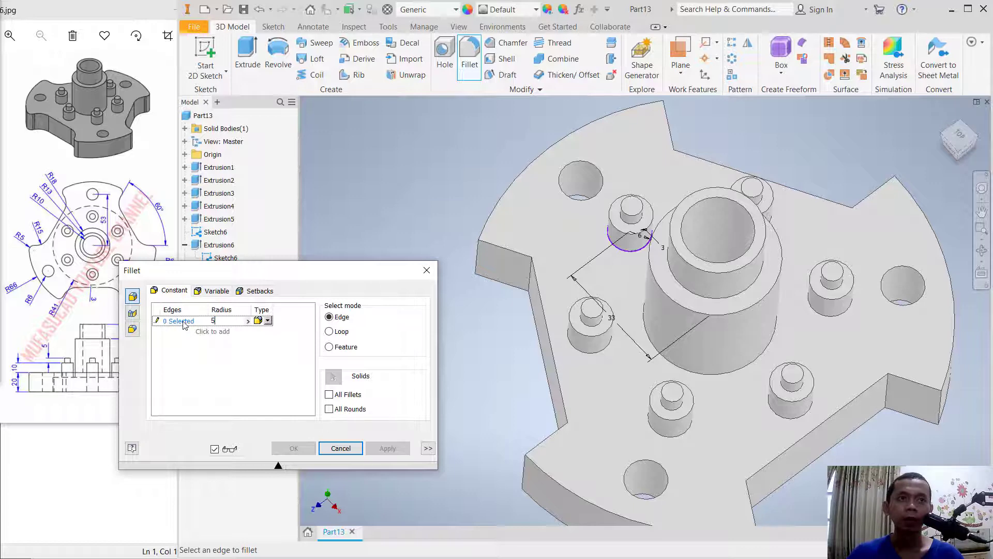
{"action": "middle_click_drag", "start_coordinate": [522, 466], "coordinate": [522, 390]}
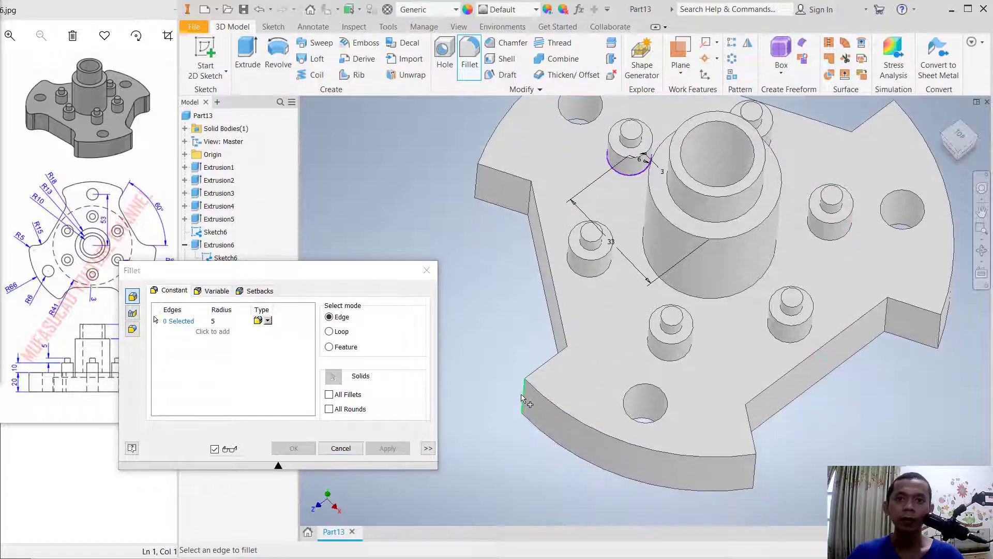
{"action": "left_click", "coordinate": [523, 399]}
{"action": "left_click", "coordinate": [527, 202]}
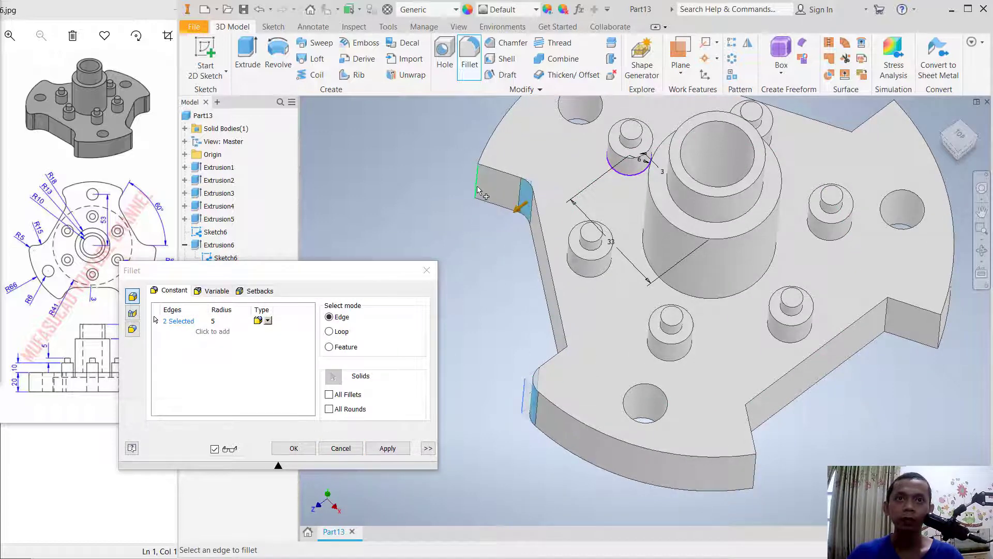
{"action": "left_click", "coordinate": [477, 187]}
{"action": "left_click", "coordinate": [755, 464]}
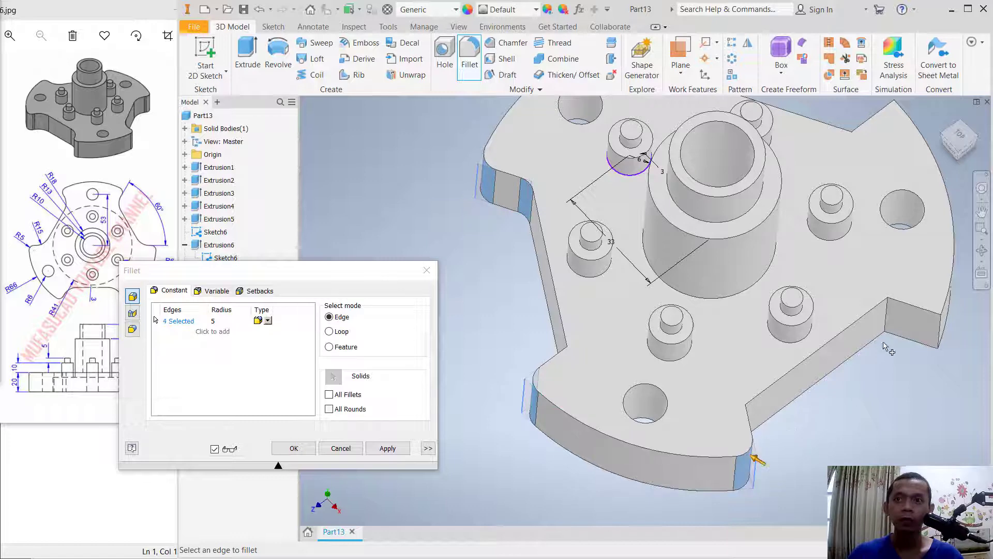
{"action": "left_click", "coordinate": [888, 325]}
{"action": "left_click", "coordinate": [940, 332]}
{"action": "middle_click_drag", "start_coordinate": [940, 332], "coordinate": [787, 410], "text": "shift"}
{"action": "left_click", "coordinate": [728, 419]}
{"action": "middle_click_drag", "start_coordinate": [724, 416], "coordinate": [556, 388], "text": "shift"}
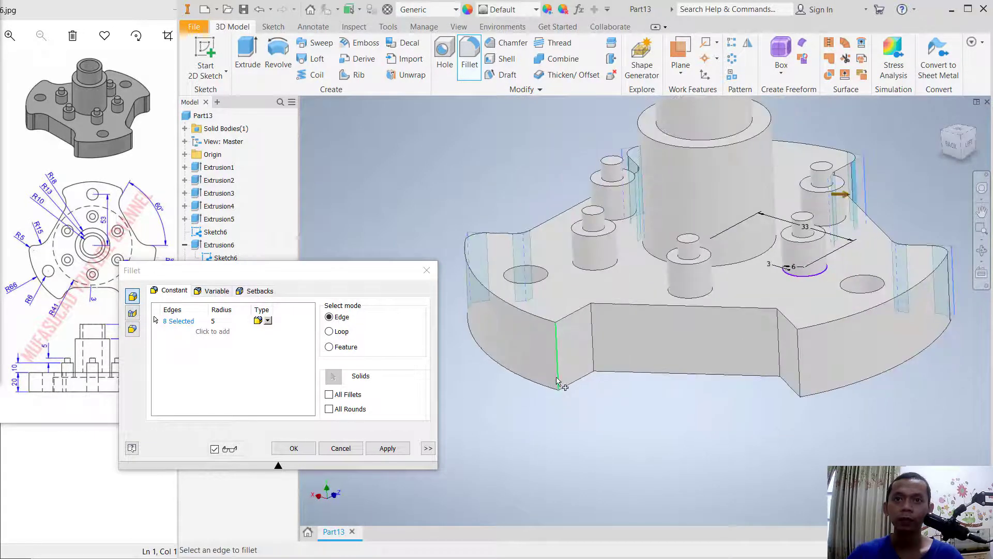
{"action": "left_click", "coordinate": [556, 357]}
{"action": "left_click", "coordinate": [593, 341]}
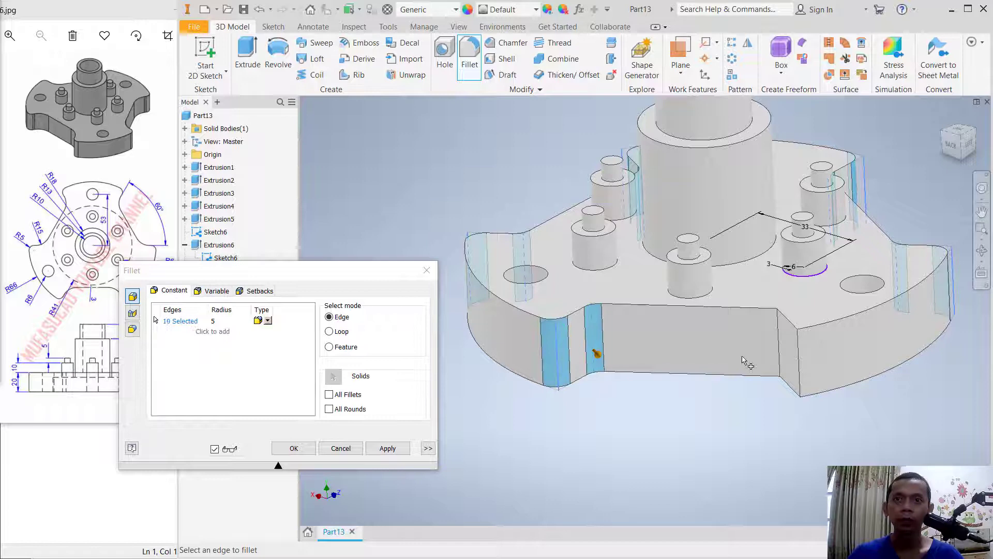
{"action": "left_click", "coordinate": [778, 362]}
{"action": "left_click", "coordinate": [799, 372]}
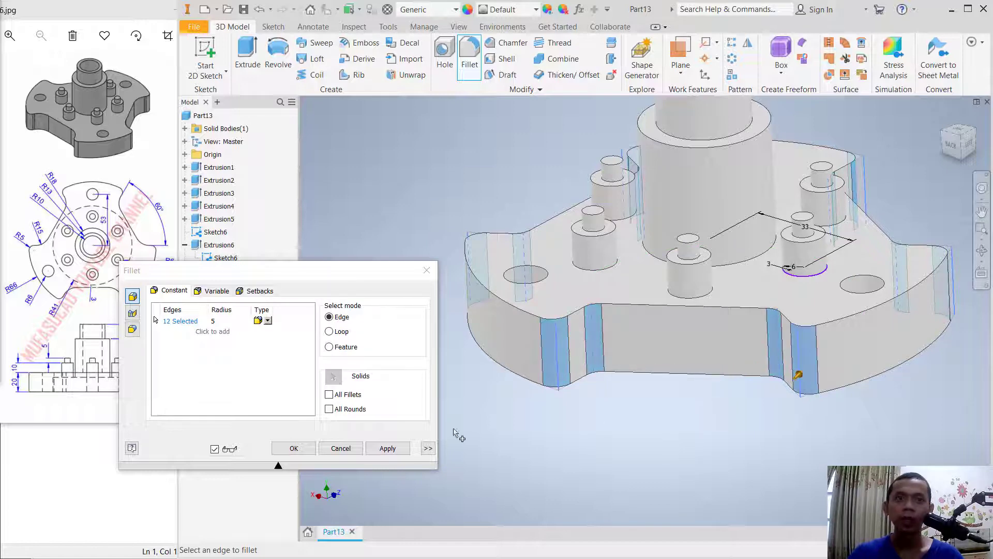
{"action": "left_click", "coordinate": [387, 448]}
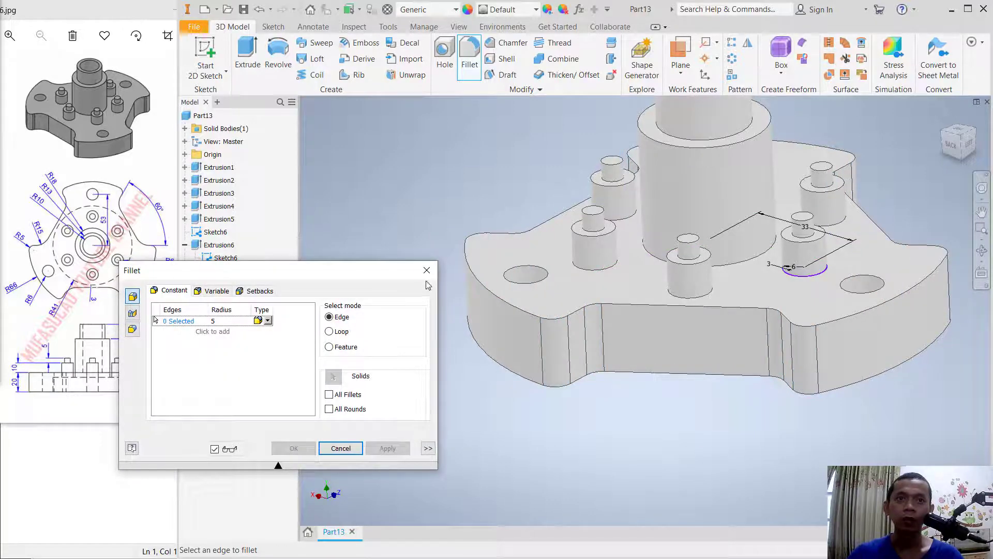
{"action": "left_click", "coordinate": [426, 270]}
{"action": "middle_click_drag", "start_coordinate": [827, 362], "coordinate": [802, 320], "text": "shift"}
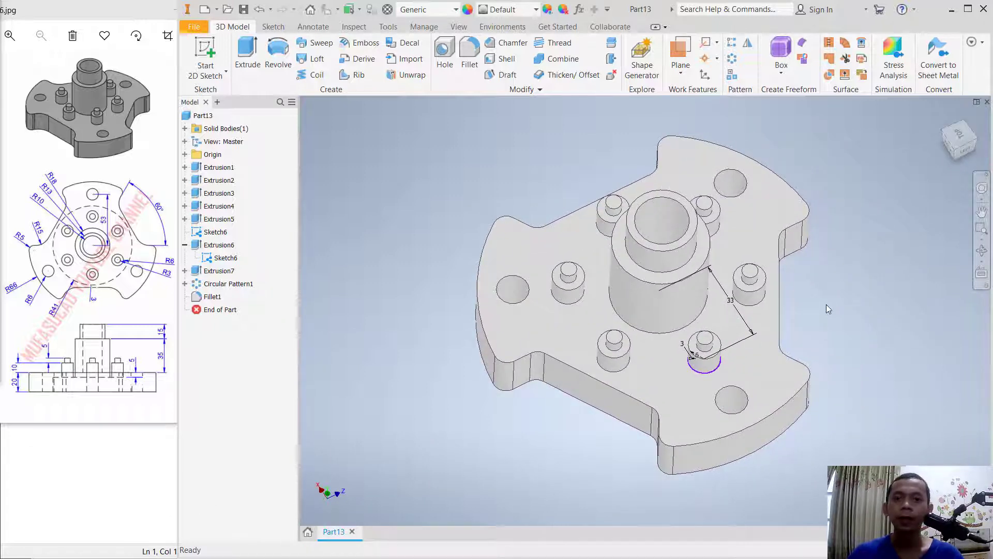